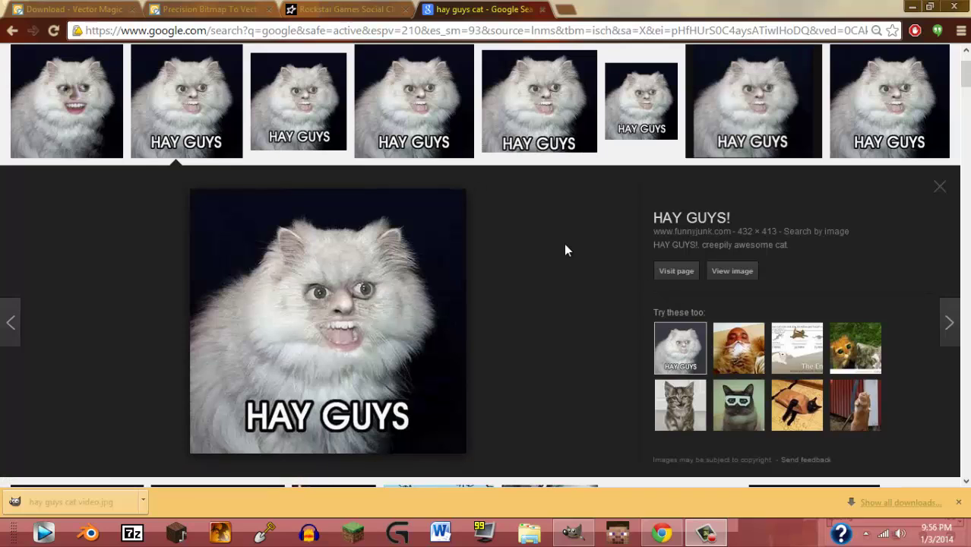
Check the Social Club tab, return to the HAY GUYS cat image results, then switch to GIMP.
{"action": "left_click", "coordinate": [292, 10]}
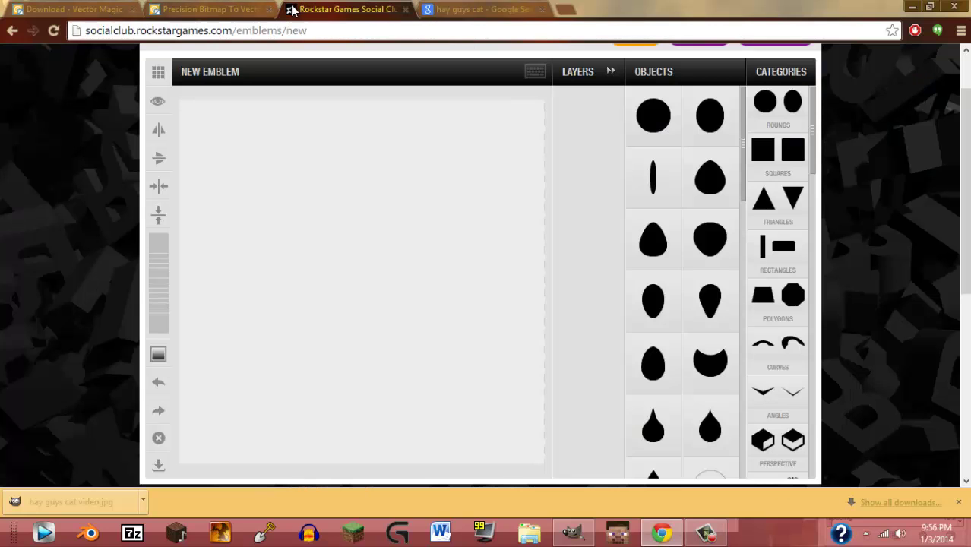
{"action": "left_click", "coordinate": [486, 9]}
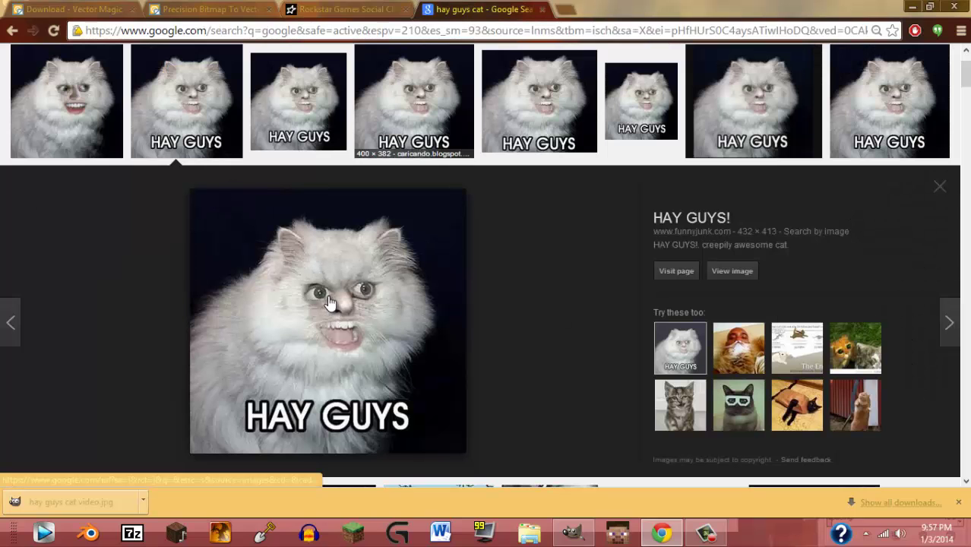
{"action": "right_click", "coordinate": [369, 301]}
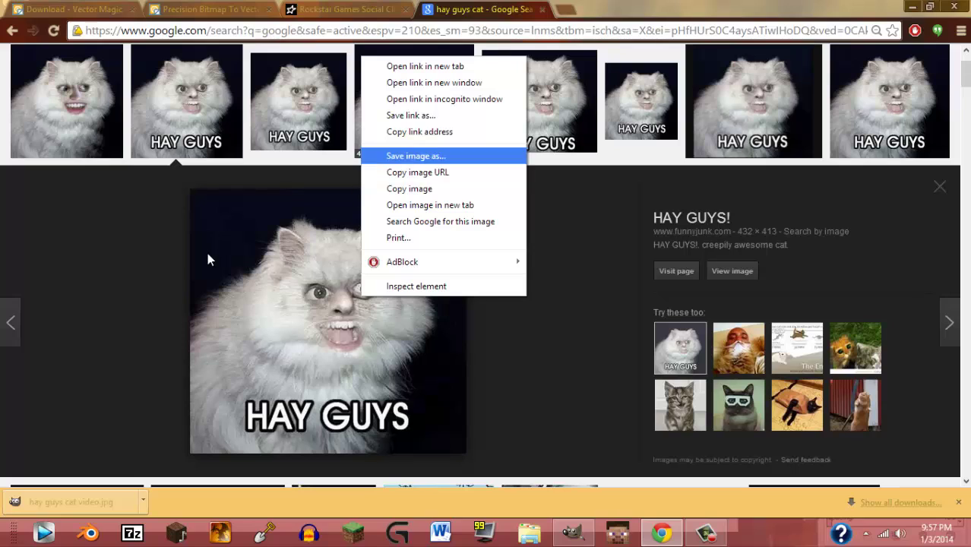
{"action": "left_click", "coordinate": [86, 442]}
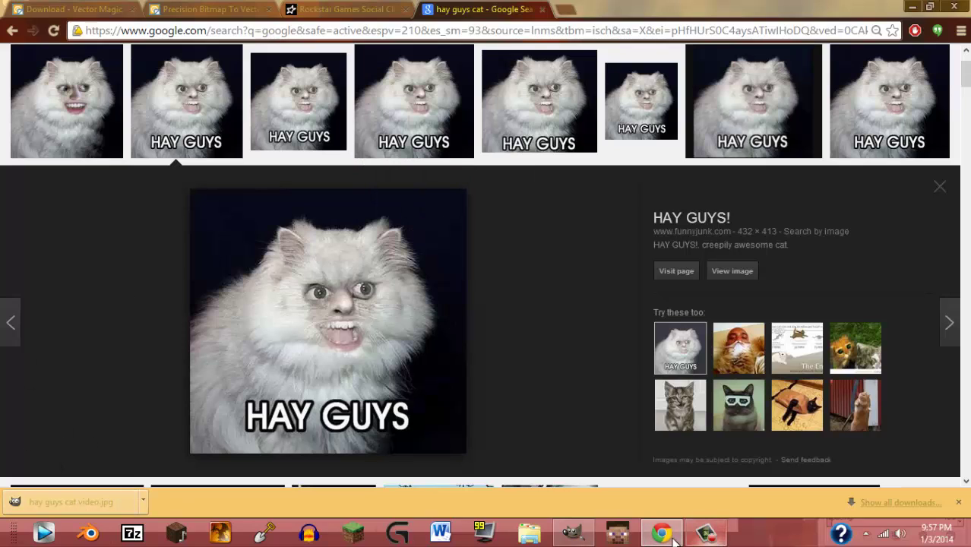
{"action": "left_click", "coordinate": [572, 533]}
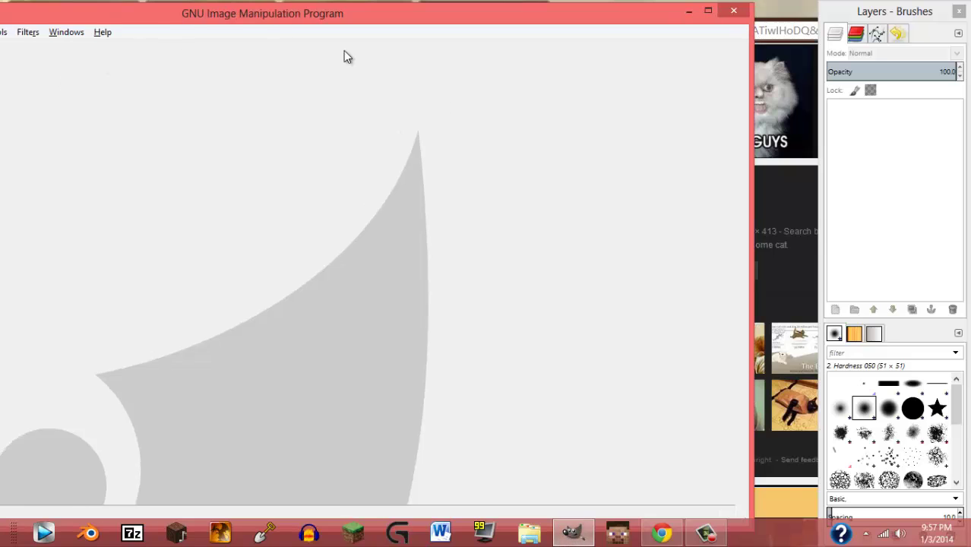
Maximize GIMP and open hay guys cat video.jpg as a new image.
{"action": "double_click", "coordinate": [435, 9]}
{"action": "left_click", "coordinate": [11, 24]}
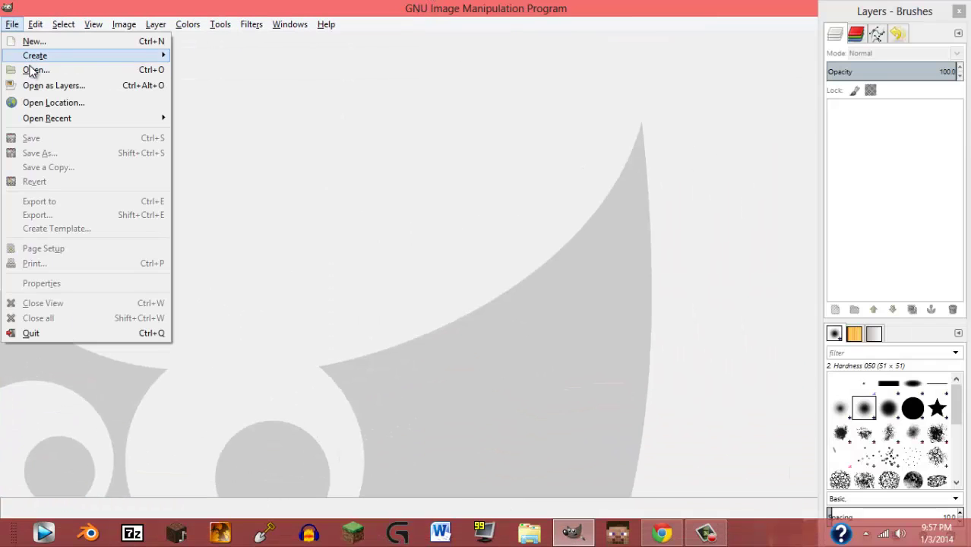
{"action": "left_click", "coordinate": [30, 68]}
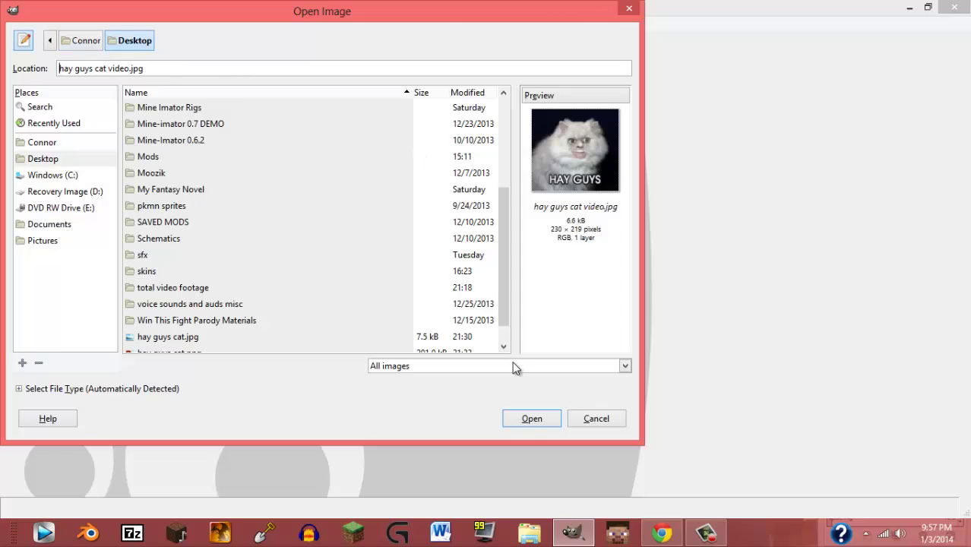
{"action": "left_click", "coordinate": [528, 420]}
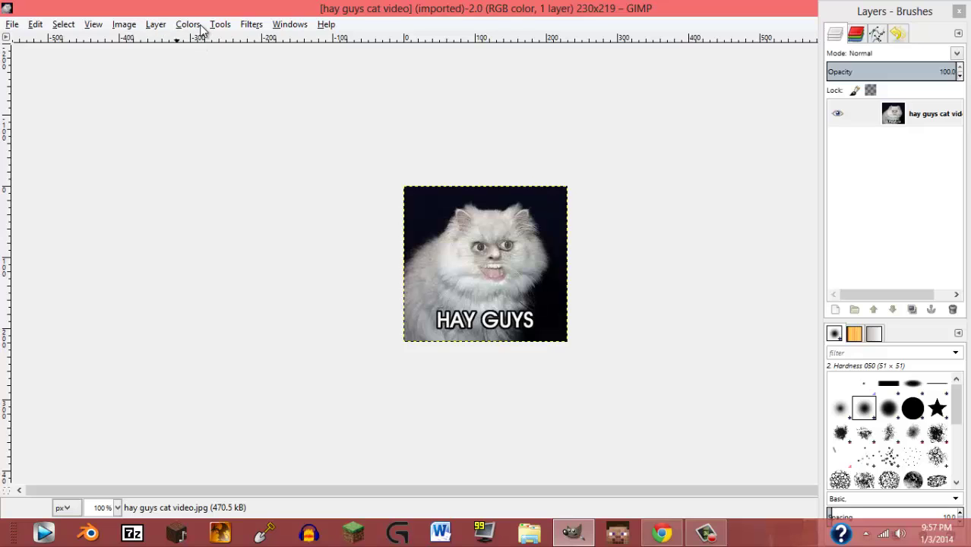
{"action": "left_click", "coordinate": [124, 23]}
Resize the canvas to 512×512.
{"action": "left_click", "coordinate": [167, 89]}
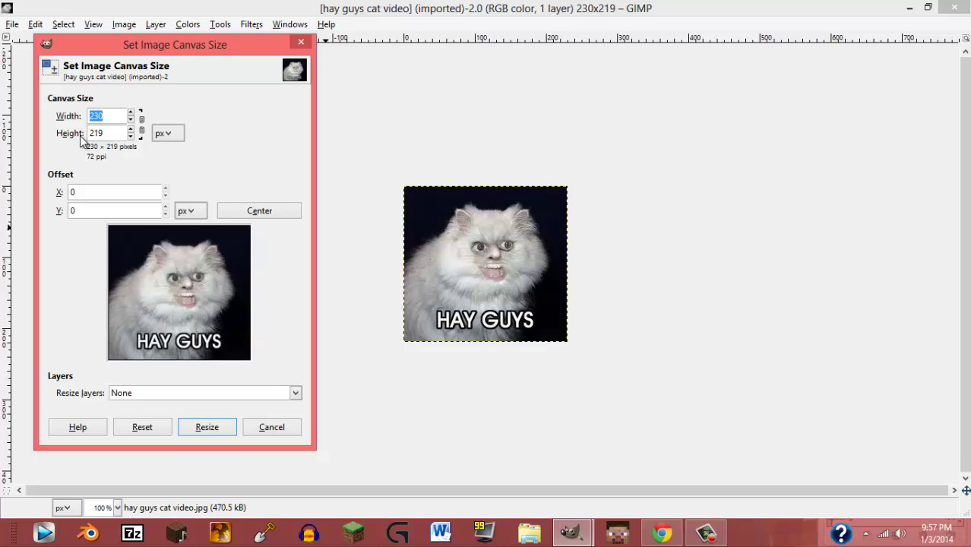
{"action": "type", "text": "512"}
{"action": "key", "text": "Tab"}
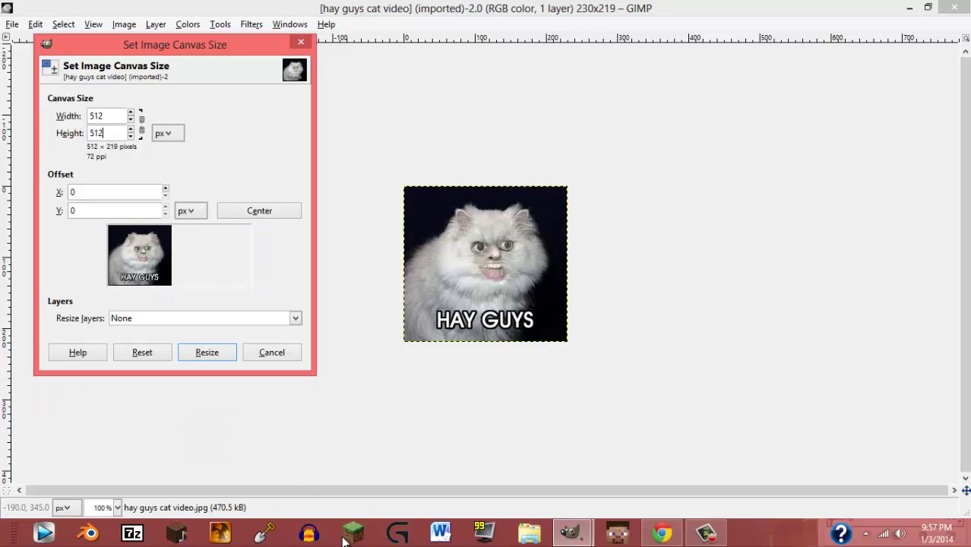
{"action": "left_click", "coordinate": [201, 351]}
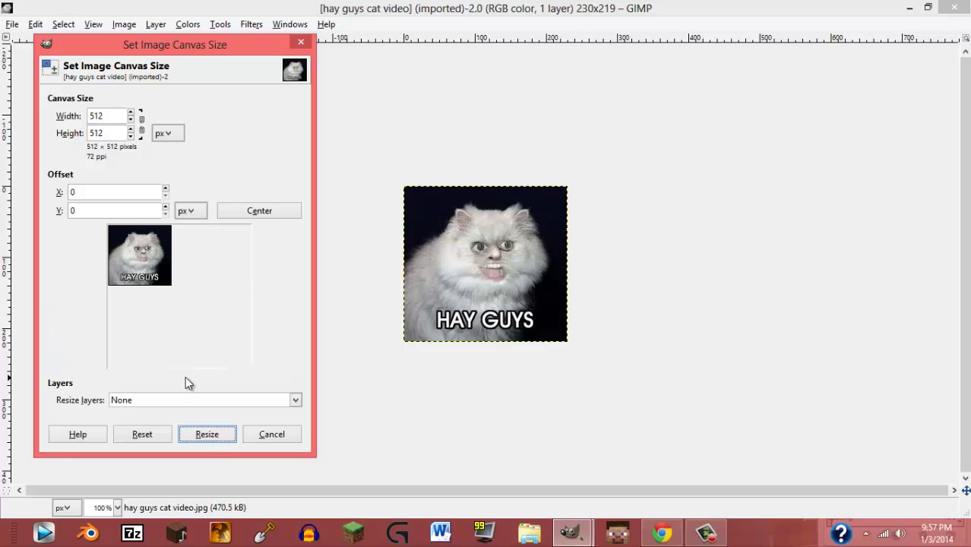
{"action": "left_click", "coordinate": [215, 437]}
Stretch the cat layer to about 514×513 so it fills the canvas.
{"action": "scroll", "coordinate": [558, 357], "scroll_direction": "down", "scroll_amount": 3}
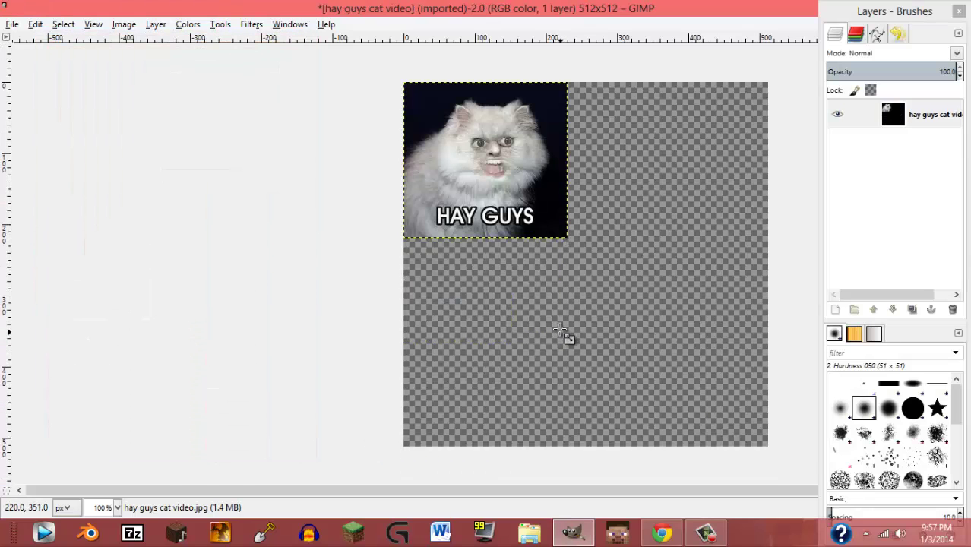
{"action": "mouse_move", "coordinate": [575, 234]}
{"action": "left_mouse_down"}
{"action": "mouse_move", "coordinate": [691, 331]}
{"action": "mouse_move", "coordinate": [751, 425]}
{"action": "mouse_move", "coordinate": [763, 428]}
{"action": "left_mouse_up"}
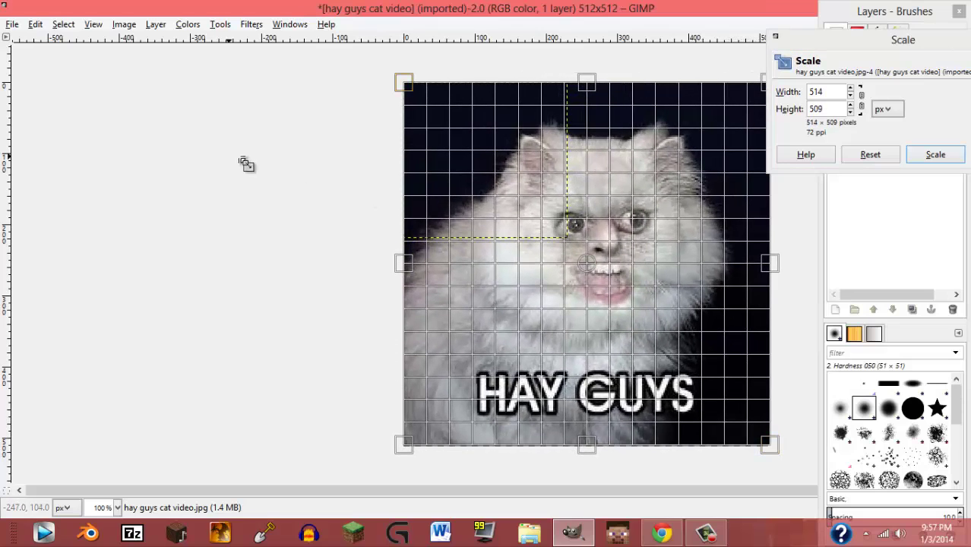
{"action": "left_click_drag", "start_coordinate": [589, 444], "coordinate": [589, 447]}
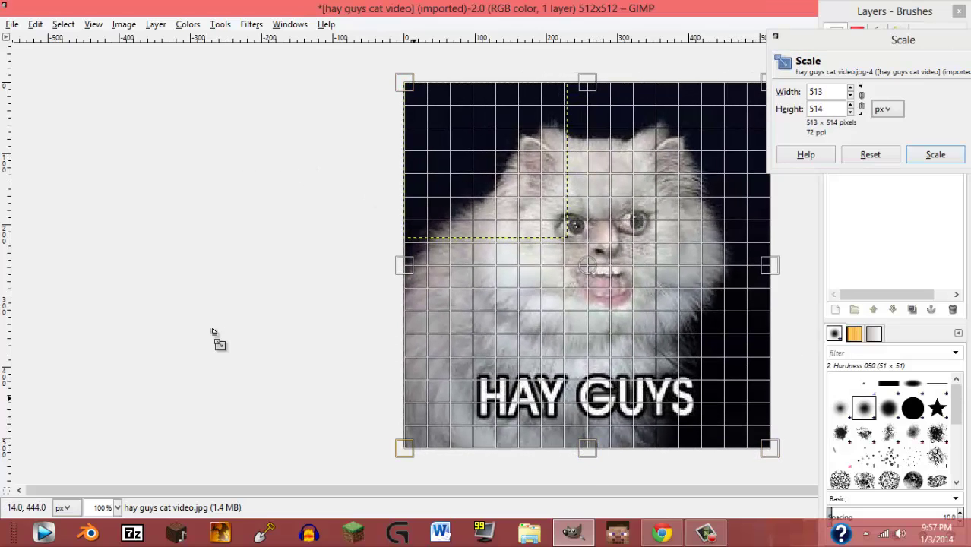
{"action": "left_click", "coordinate": [12, 25]}
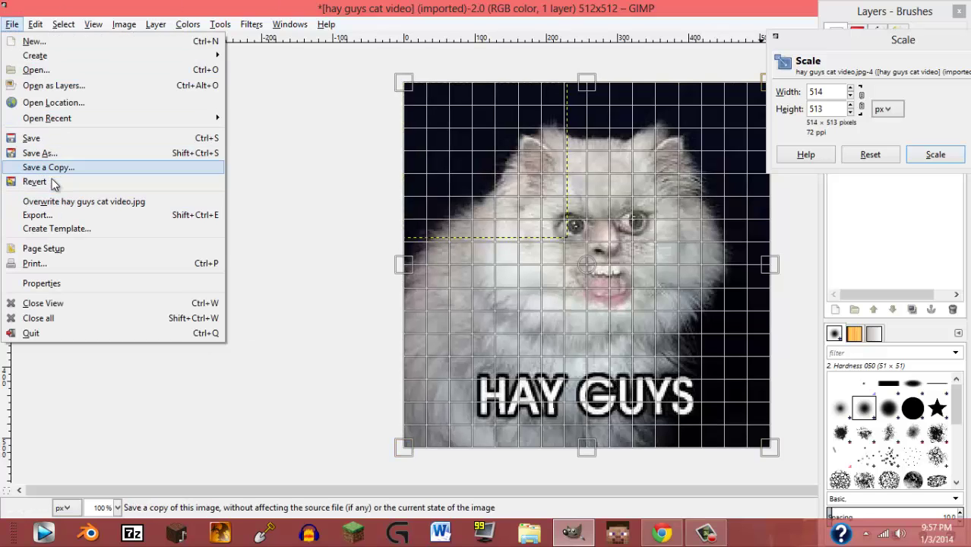
Export the image to the Desktop as hay guys emblem.png.
{"action": "left_click", "coordinate": [64, 216]}
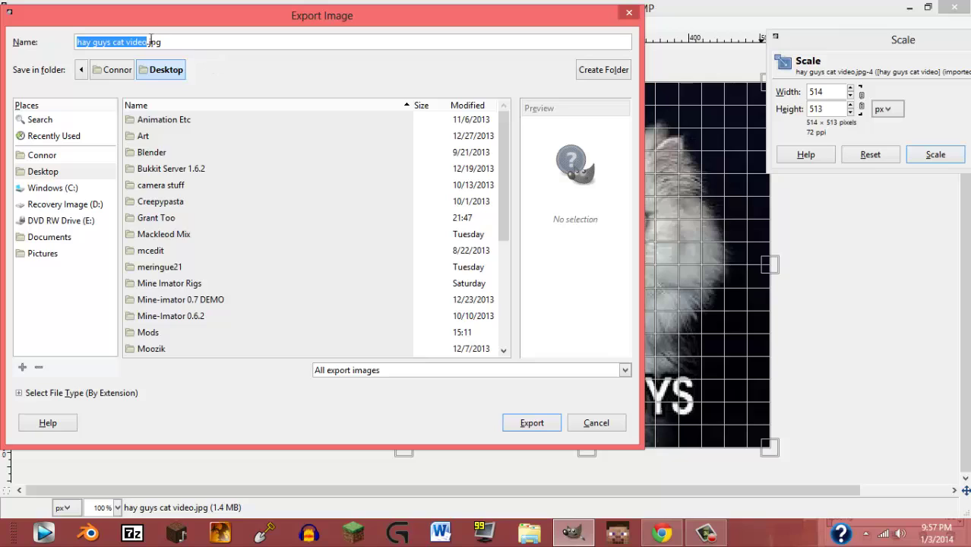
{"action": "left_click_drag", "start_coordinate": [171, 42], "coordinate": [154, 42]}
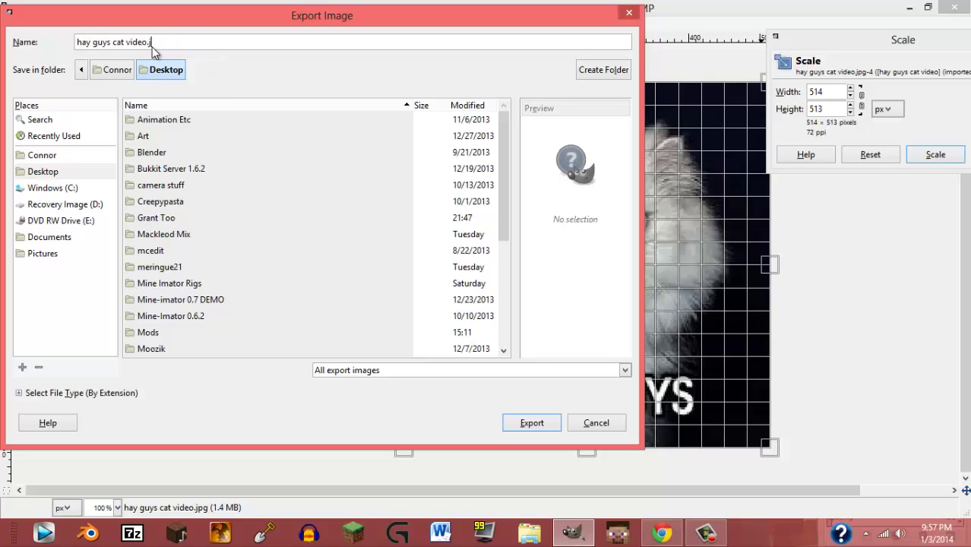
{"action": "key", "text": "BackSpace"}
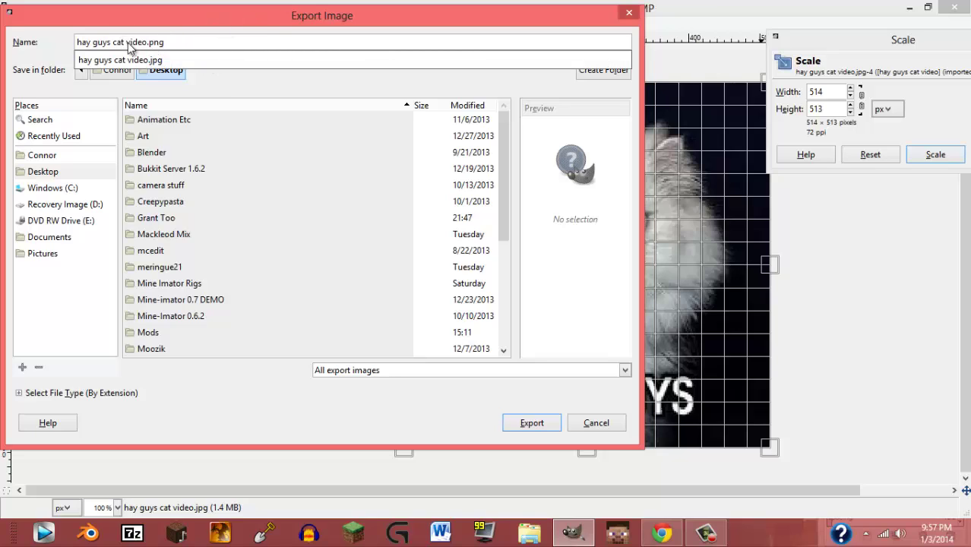
{"action": "left_click_drag", "start_coordinate": [148, 42], "coordinate": [417, 46]}
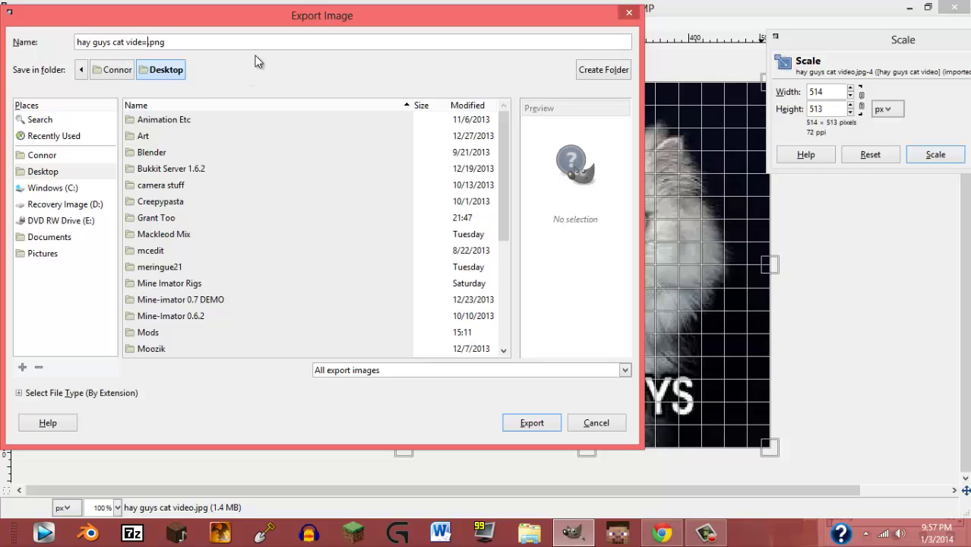
{"action": "key", "text": "BackSpace"}
{"action": "key", "text": "BackSpace"}
{"action": "key", "text": "BackSpace"}
{"action": "key", "text": "BackSpace"}
{"action": "key", "text": "BackSpace"}
{"action": "key", "text": "BackSpace"}
{"action": "key", "text": "BackSpace"}
{"action": "key", "text": "BackSpace"}
{"action": "key", "text": "BackSpace"}
{"action": "key", "text": "BackSpace"}
{"action": "key", "text": "BackSpace"}
{"action": "key", "text": "BackSpace"}
{"action": "key", "text": "BackSpace"}
{"action": "key", "text": "BackSpace"}
{"action": "key", "text": "BackSpace"}
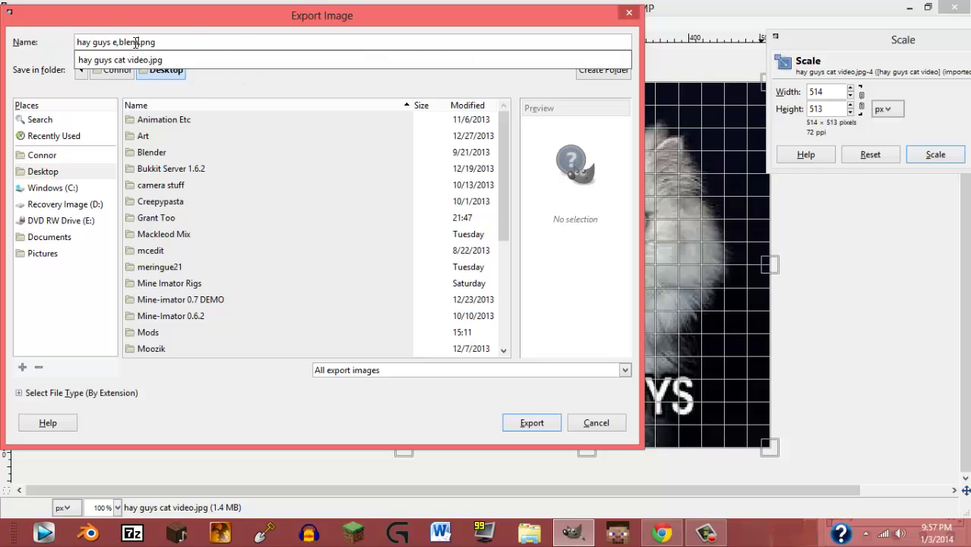
{"action": "left_click", "coordinate": [253, 73]}
{"action": "key", "text": "Left"}
{"action": "key", "text": "Left"}
{"action": "key", "text": "Left"}
{"action": "key", "text": "Left"}
{"action": "key", "text": "BackSpace"}
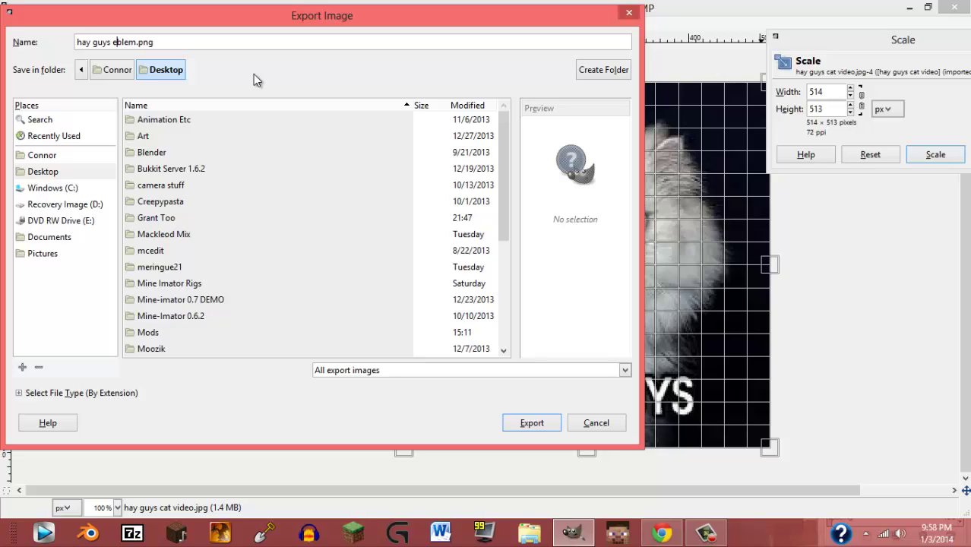
{"action": "type", "text": "m"}
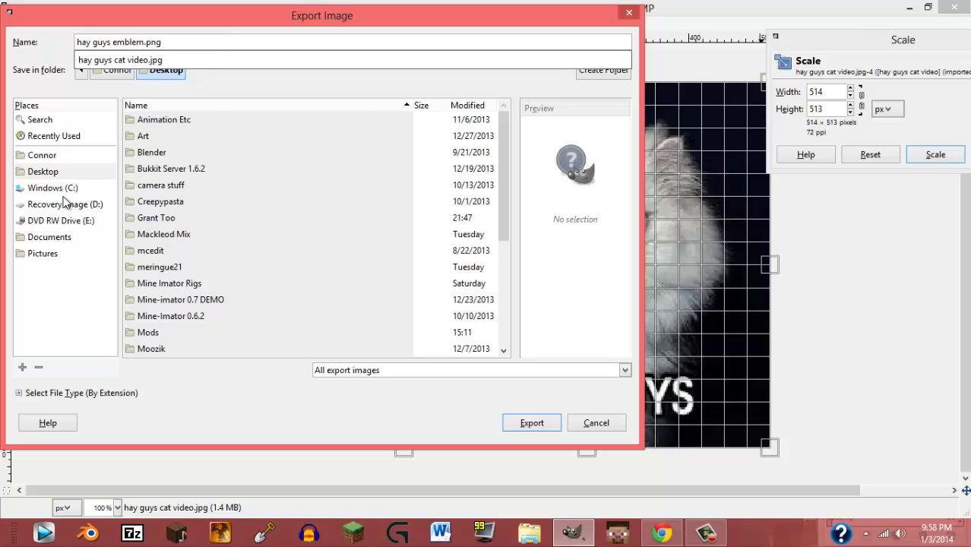
{"action": "left_click", "coordinate": [56, 171]}
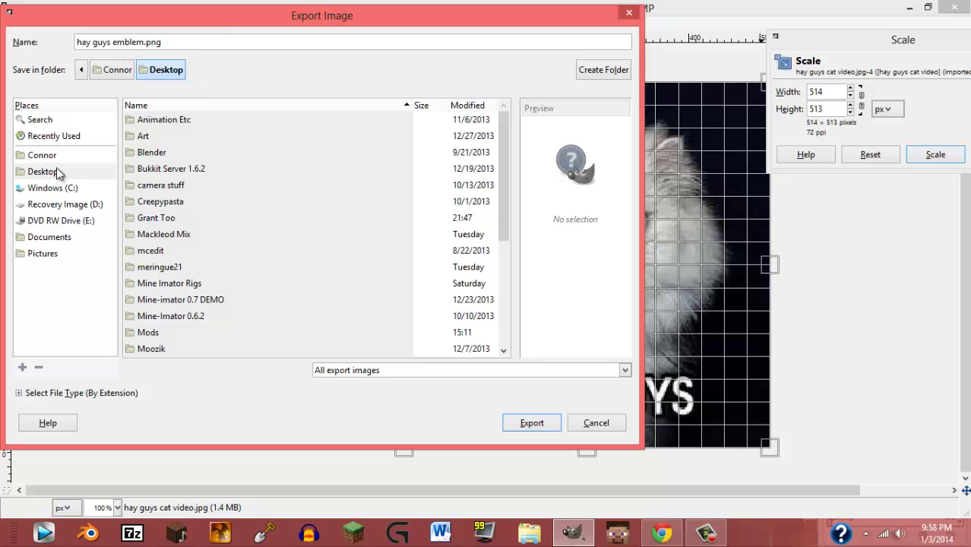
{"action": "left_click", "coordinate": [537, 423]}
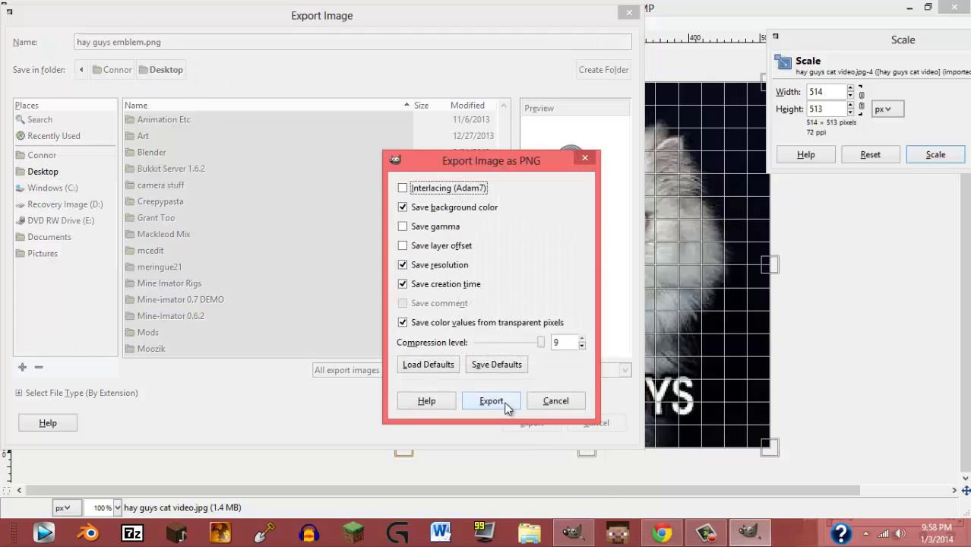
{"action": "left_click", "coordinate": [490, 400]}
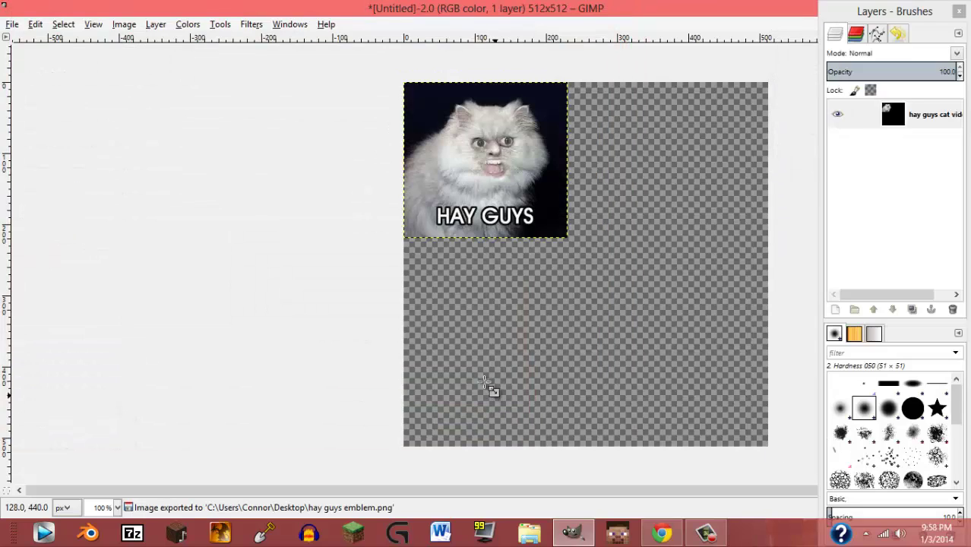
Close the image without saving and quit GIMP.
{"action": "key", "text": "super+Down"}
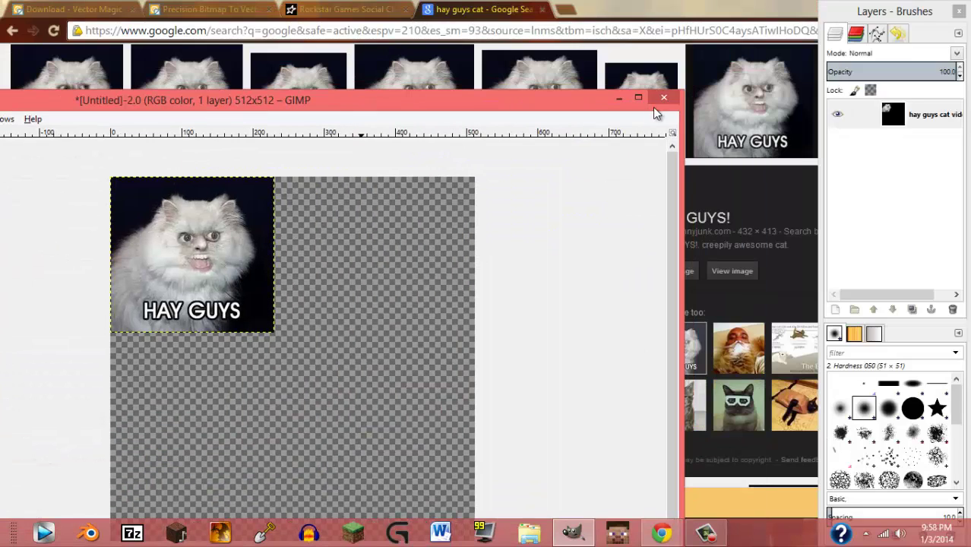
{"action": "left_click", "coordinate": [663, 99]}
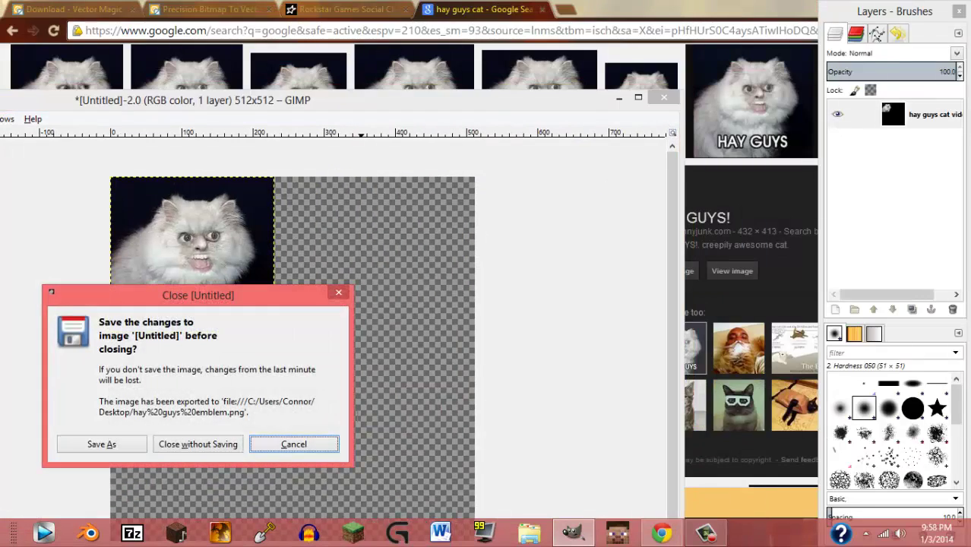
{"action": "left_click", "coordinate": [196, 445]}
{"action": "left_click", "coordinate": [663, 99]}
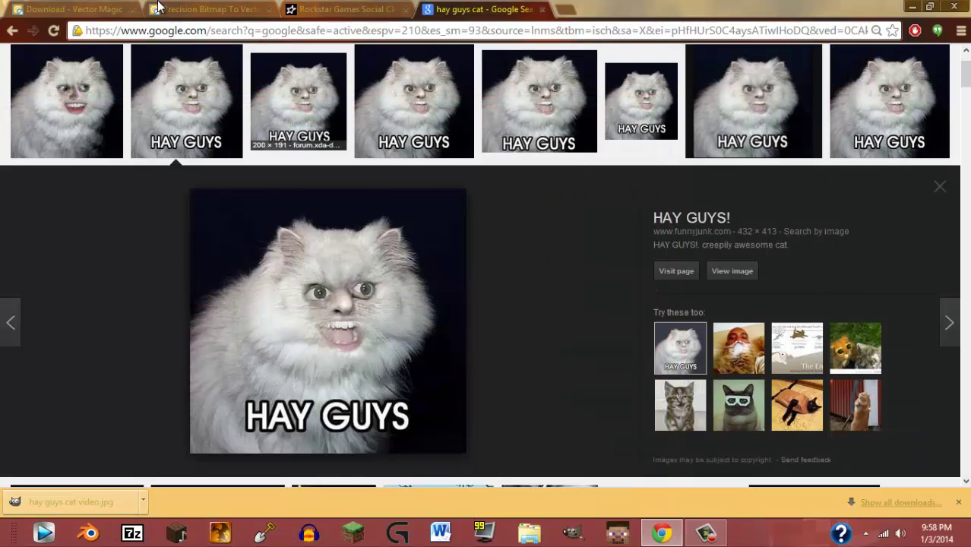
Go from the Vector Magic home page to the hay_guys_cat.png download page, cancelling the upload dialog.
{"action": "left_click", "coordinate": [209, 9]}
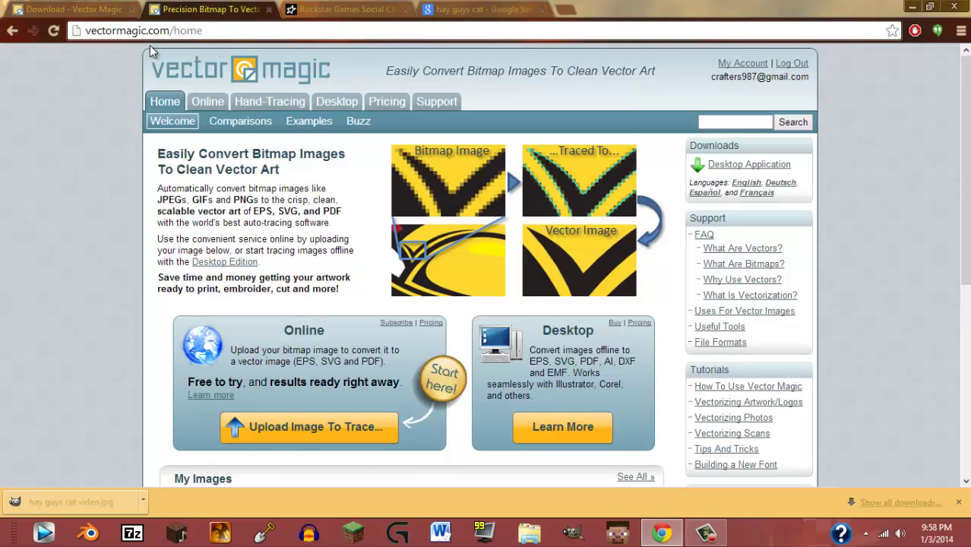
{"action": "left_click", "coordinate": [314, 429]}
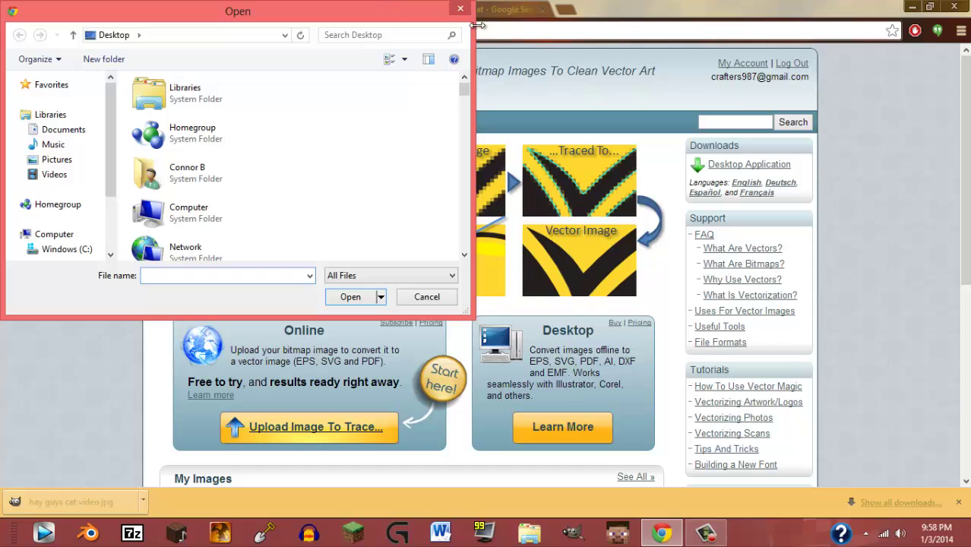
{"action": "left_click", "coordinate": [426, 296]}
{"action": "key", "text": "ctrl+1"}
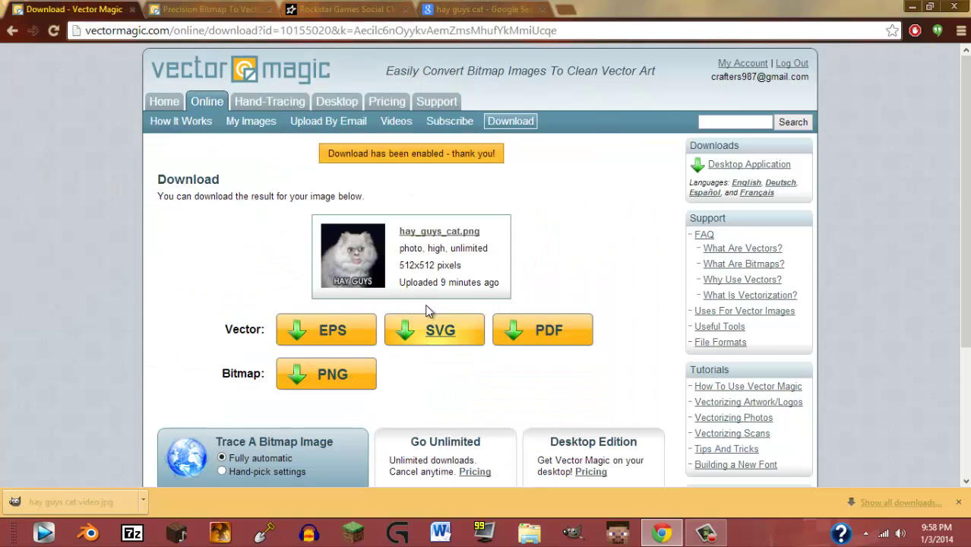
Download the traced cat as hay_guys_cat (1).svg, keep it past the warning, and open it.
{"action": "left_click", "coordinate": [465, 331]}
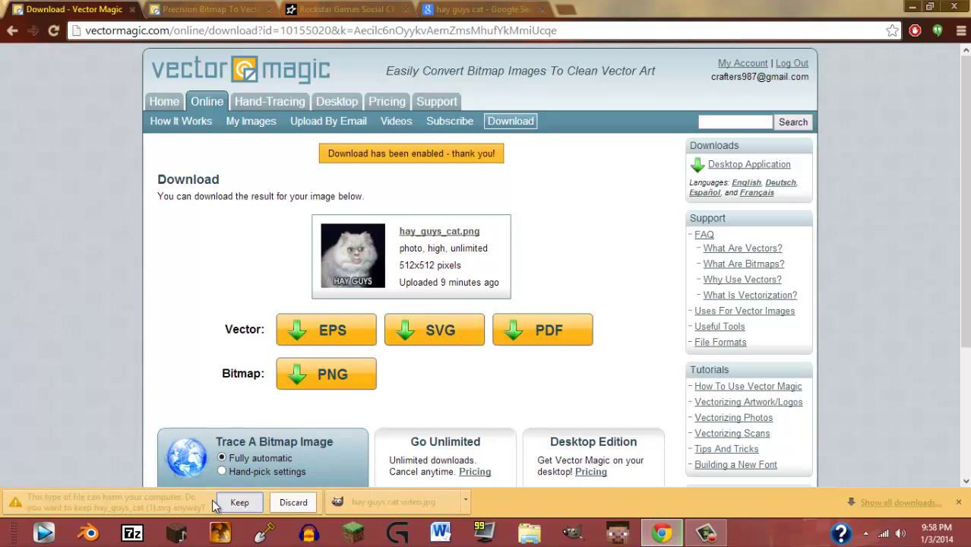
{"action": "left_click", "coordinate": [237, 503]}
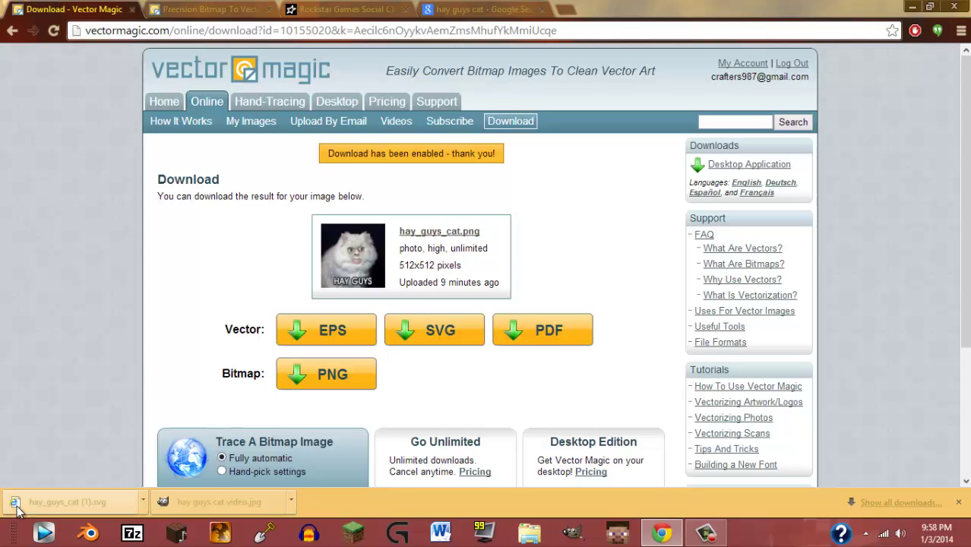
{"action": "left_click", "coordinate": [120, 503]}
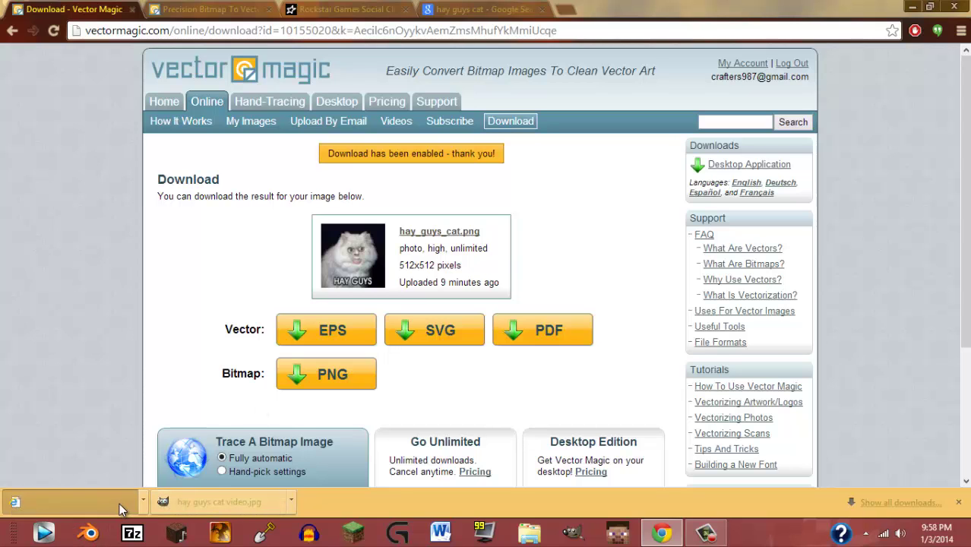
Show the original SVG source of hay_guys_cat (1).svg in Internet Explorer.
{"action": "scroll", "coordinate": [357, 255], "scroll_direction": "down", "scroll_amount": 1}
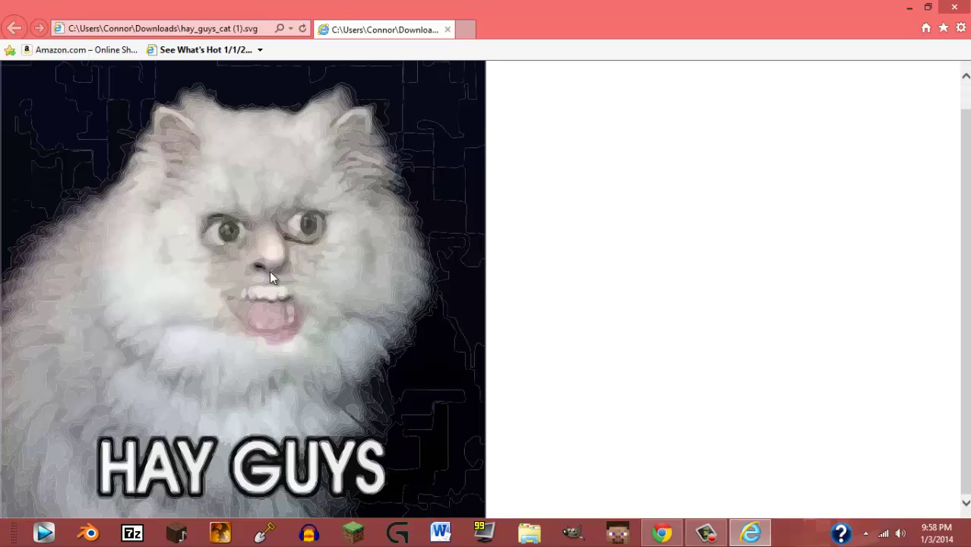
{"action": "right_click", "coordinate": [221, 304]}
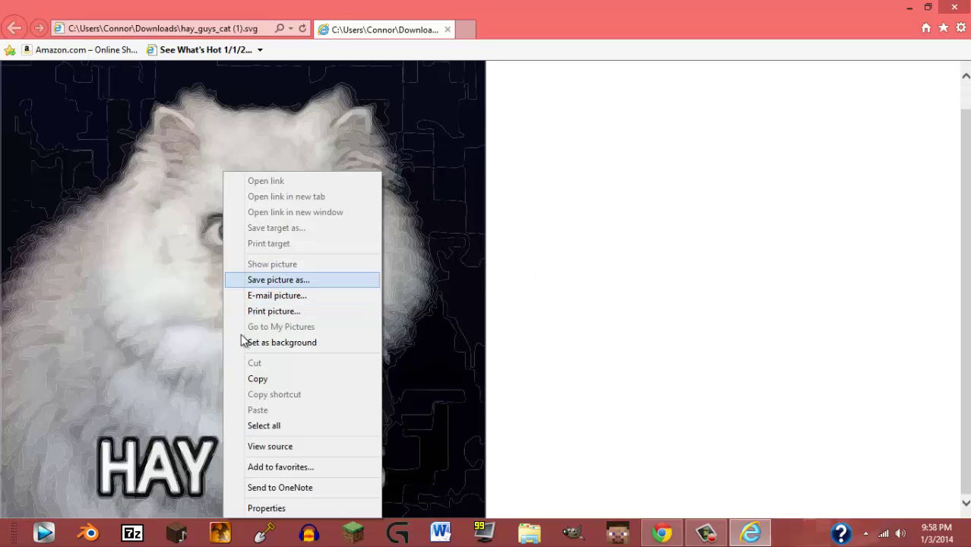
{"action": "left_click", "coordinate": [166, 325]}
{"action": "right_click", "coordinate": [166, 325]}
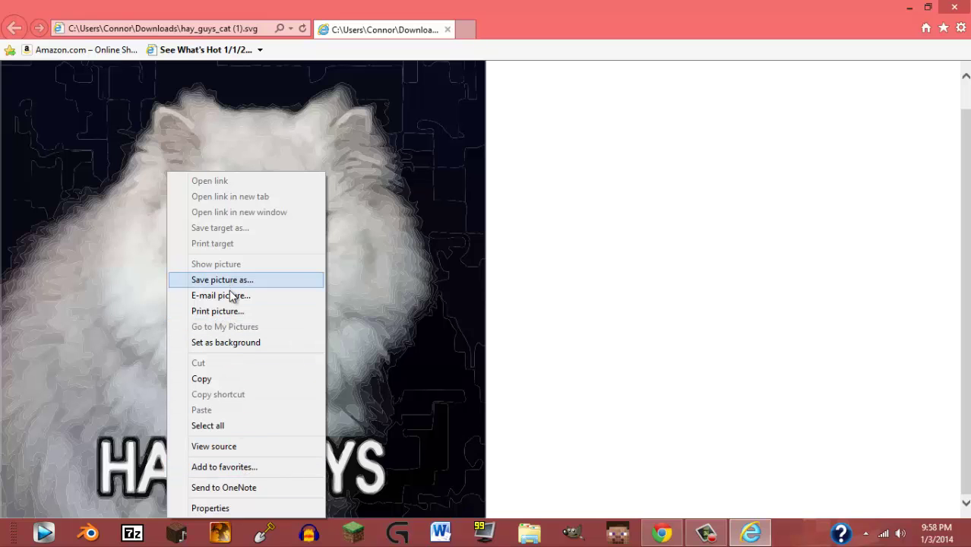
{"action": "left_click", "coordinate": [230, 446]}
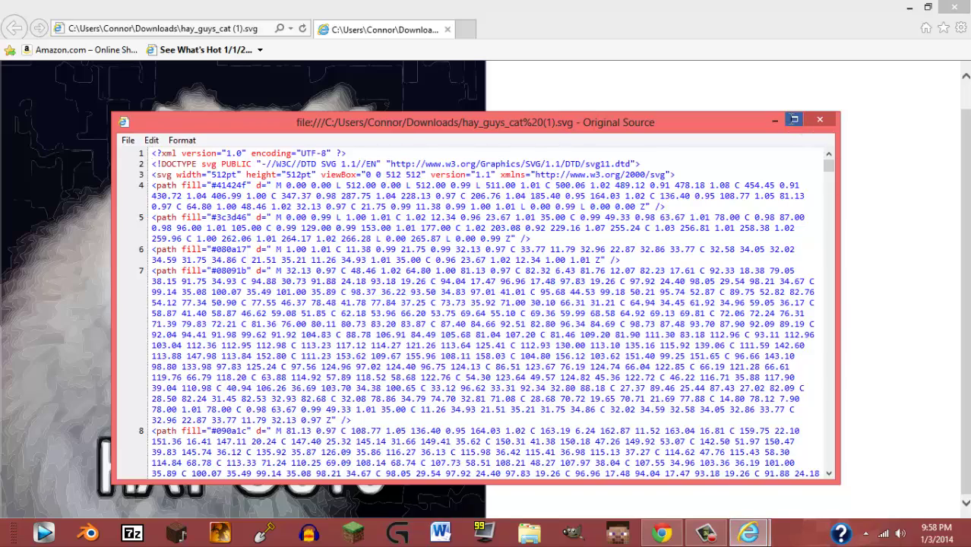
Copy the SVG path markup from line 4 to line 974, excluding the closing svg tag.
{"action": "left_click", "coordinate": [794, 120]}
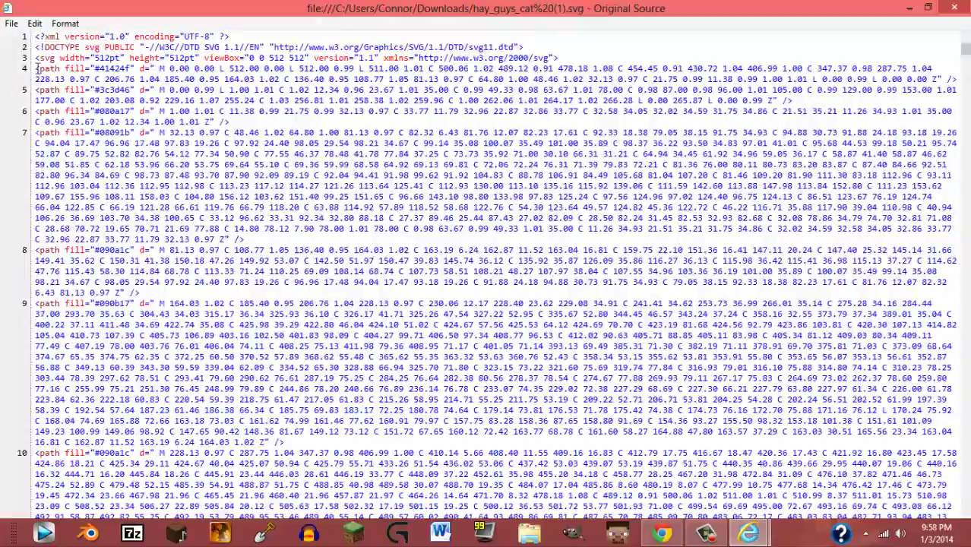
{"action": "left_click_drag", "start_coordinate": [200, 211], "coordinate": [200, 532]}
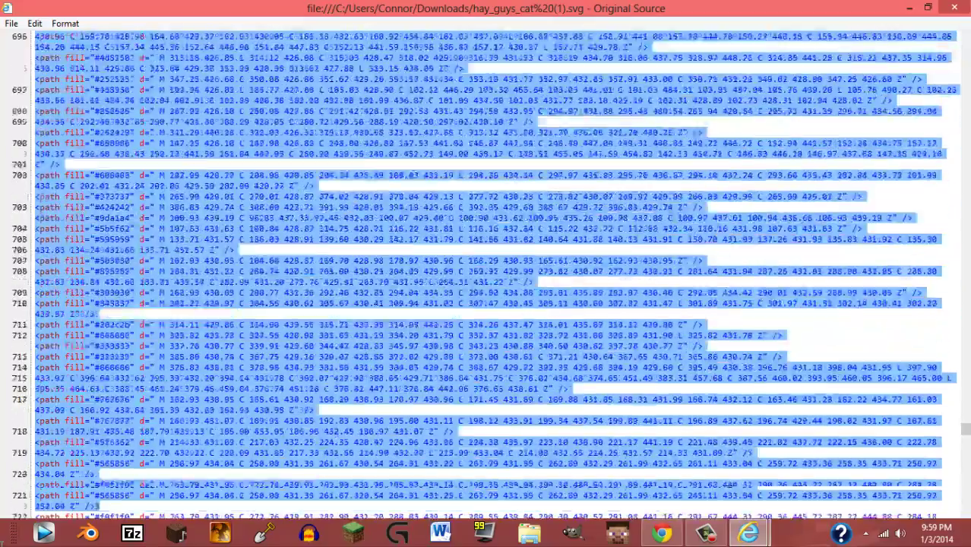
{"action": "scroll", "coordinate": [486, 273], "scroll_direction": "down", "scroll_amount": 15}
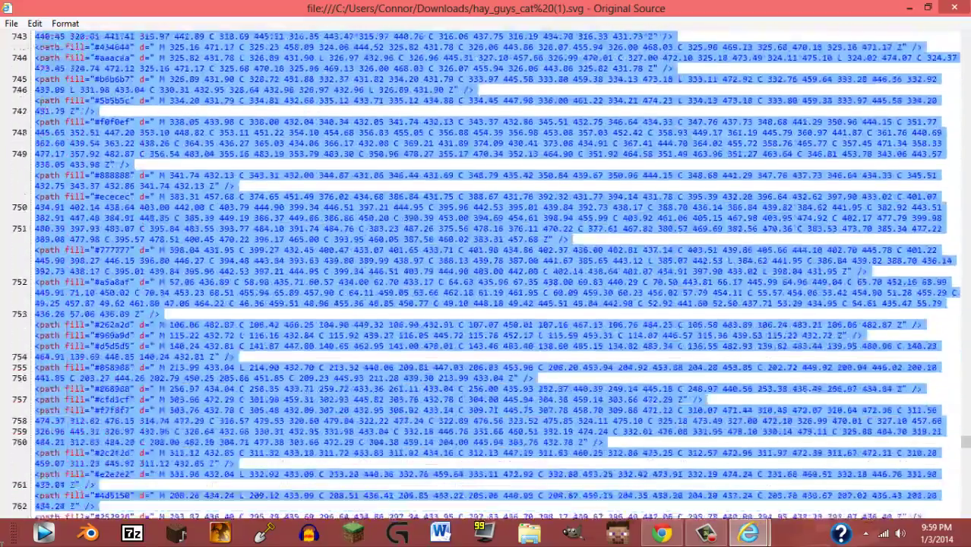
{"action": "scroll", "coordinate": [486, 273], "scroll_direction": "down", "scroll_amount": 14}
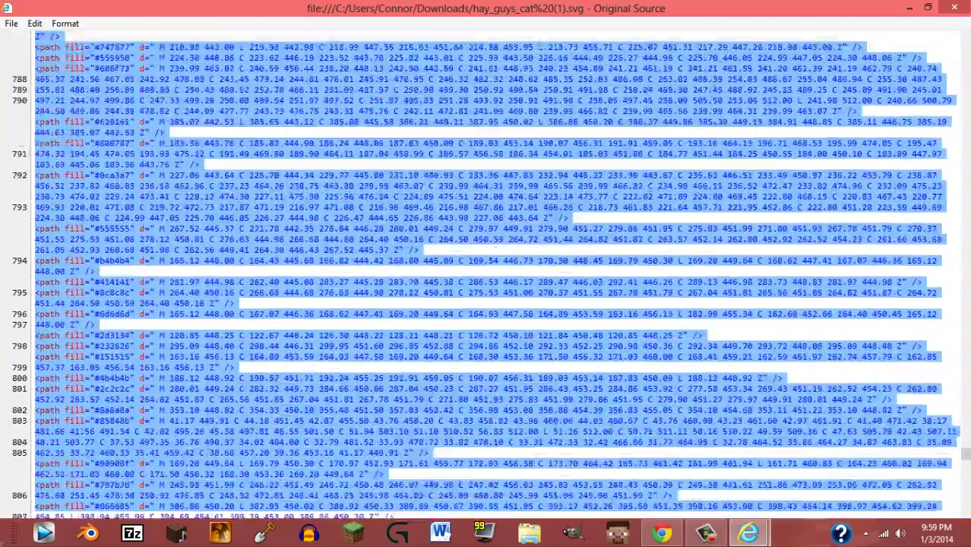
{"action": "scroll", "coordinate": [486, 273], "scroll_direction": "down", "scroll_amount": 15}
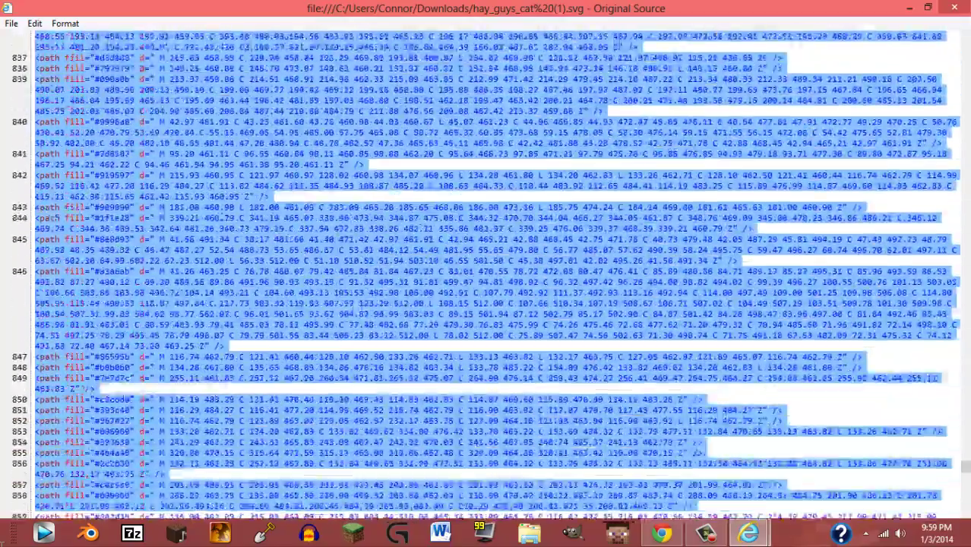
{"action": "scroll", "coordinate": [486, 274], "scroll_direction": "down", "scroll_amount": 15}
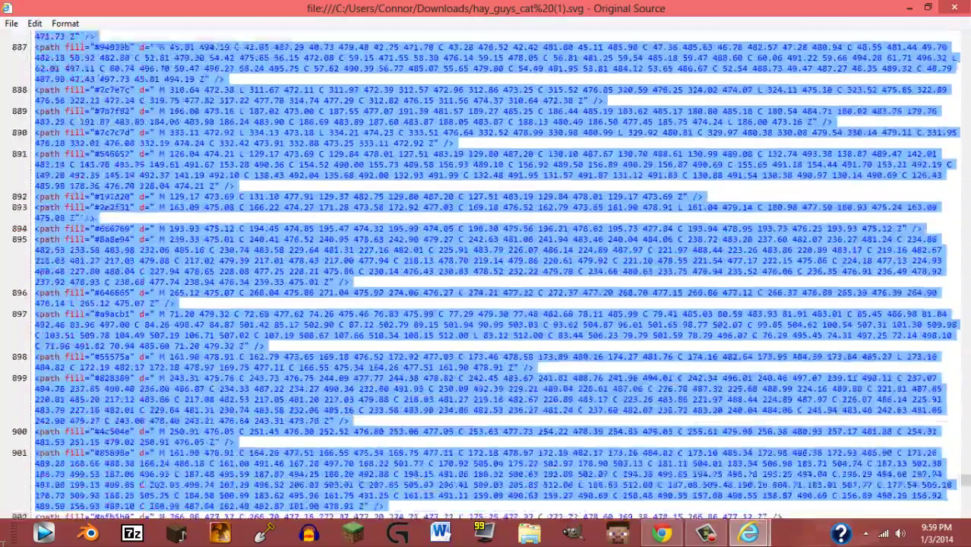
{"action": "scroll", "coordinate": [486, 274], "scroll_direction": "down", "scroll_amount": 16}
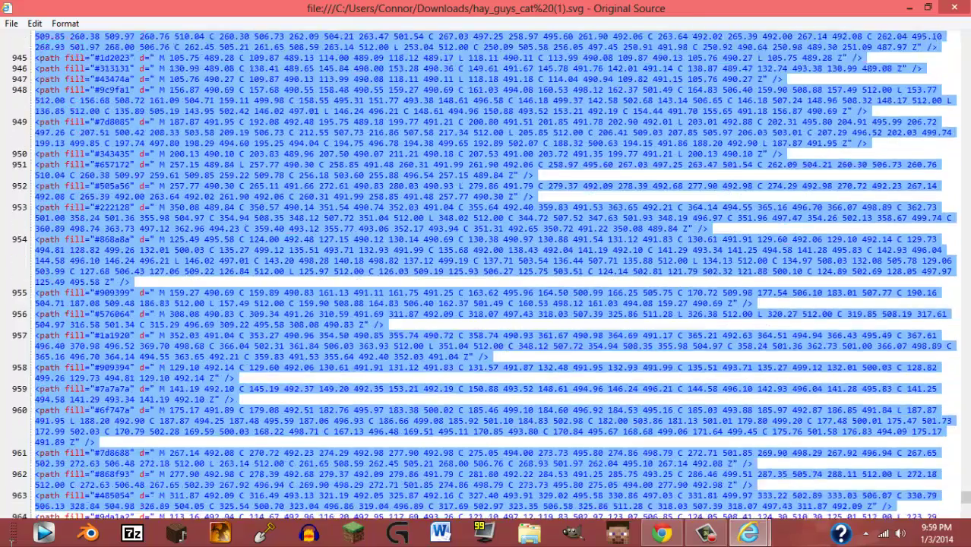
{"action": "scroll", "coordinate": [422, 502], "scroll_direction": "down", "scroll_amount": 1}
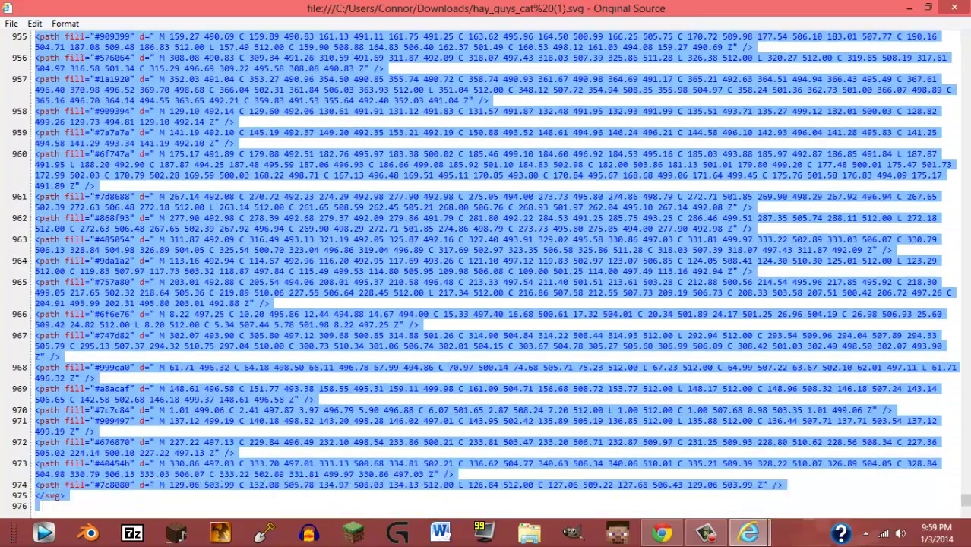
{"action": "left_click_drag", "start_coordinate": [50, 498], "coordinate": [787, 492]}
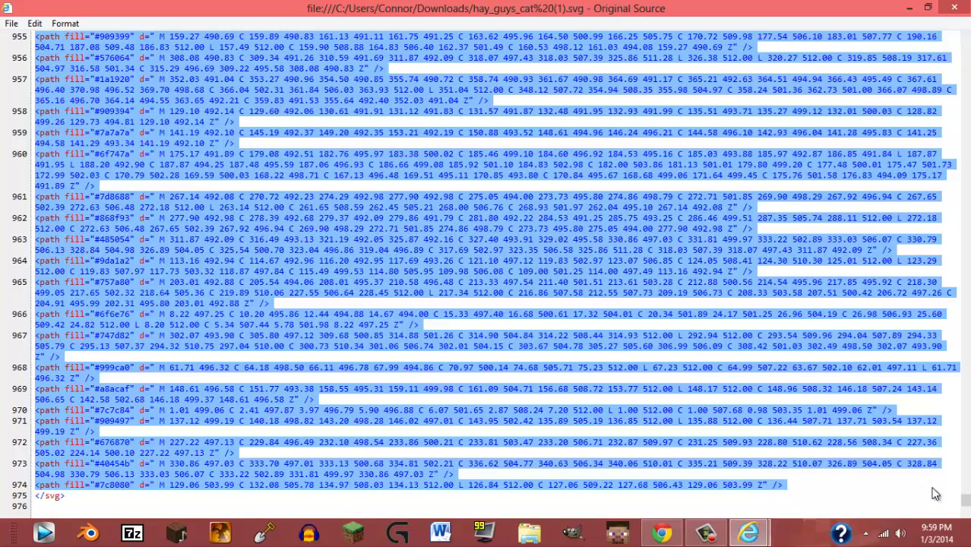
{"action": "right_click", "coordinate": [640, 236]}
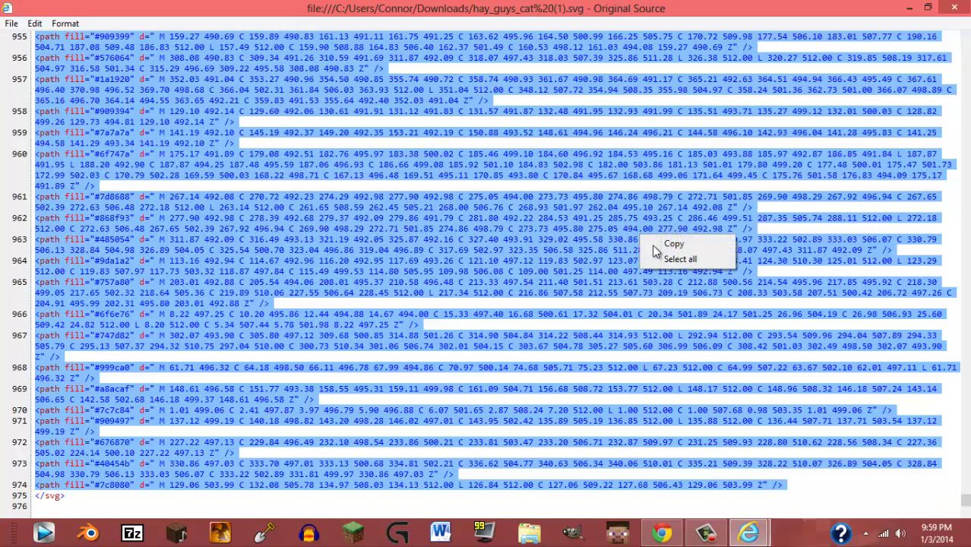
{"action": "left_click", "coordinate": [662, 532]}
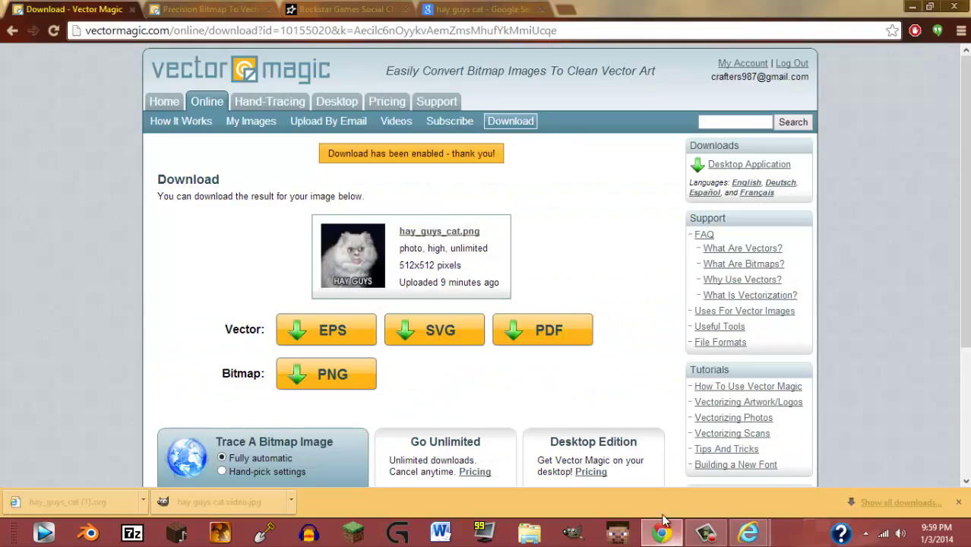
Inspect the Social Club emblem editor's blank canvas, revealing its 512×512 rect element.
{"action": "left_click", "coordinate": [386, 10]}
{"action": "left_click", "coordinate": [958, 502]}
{"action": "right_click", "coordinate": [349, 199]}
{"action": "left_click", "coordinate": [158, 130]}
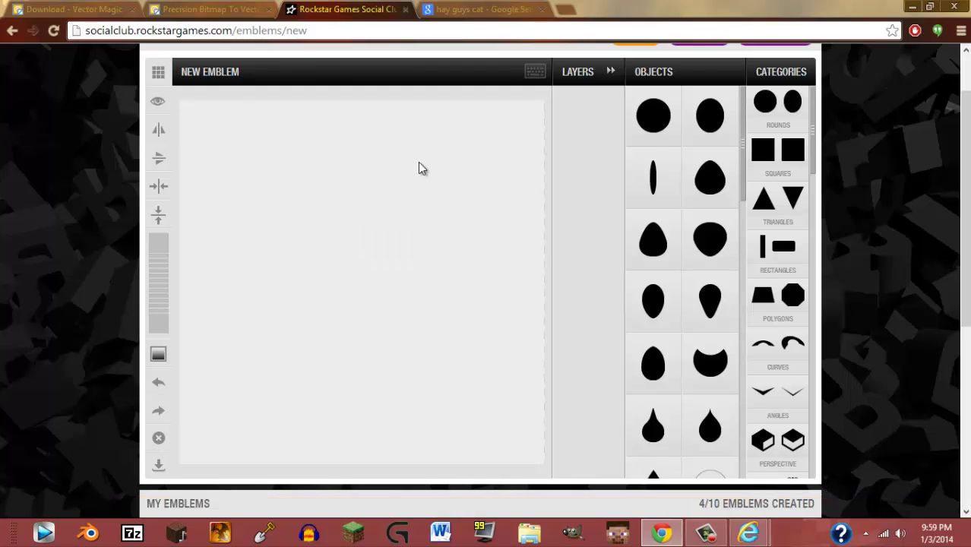
{"action": "scroll", "coordinate": [260, 114], "scroll_direction": "up", "scroll_amount": 1}
{"action": "scroll", "coordinate": [398, 221], "scroll_direction": "down", "scroll_amount": 1}
{"action": "right_click", "coordinate": [398, 235]}
{"action": "left_click", "coordinate": [448, 415]}
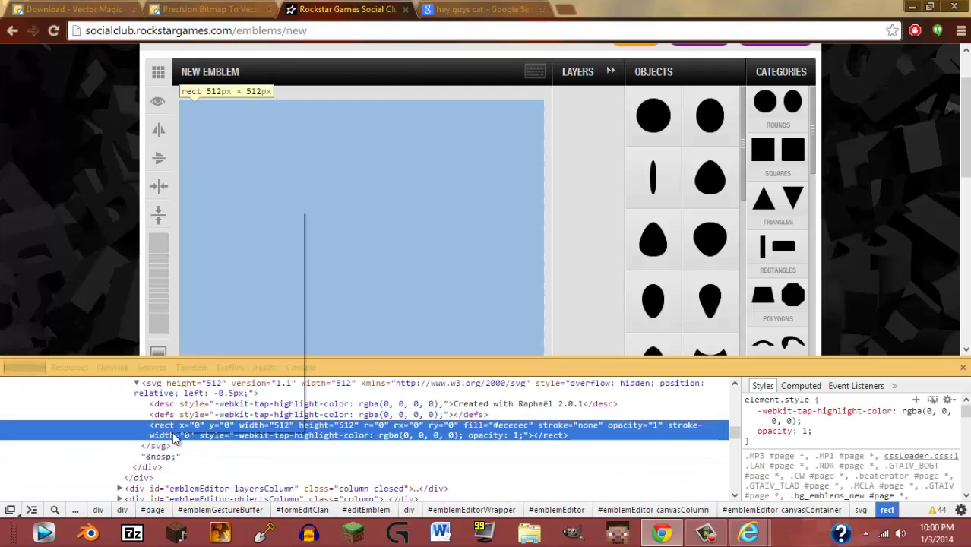
Delete the canvas's grey background rect element in DevTools.
{"action": "right_click", "coordinate": [172, 436]}
{"action": "left_click", "coordinate": [221, 325]}
{"action": "key", "text": "Delete"}
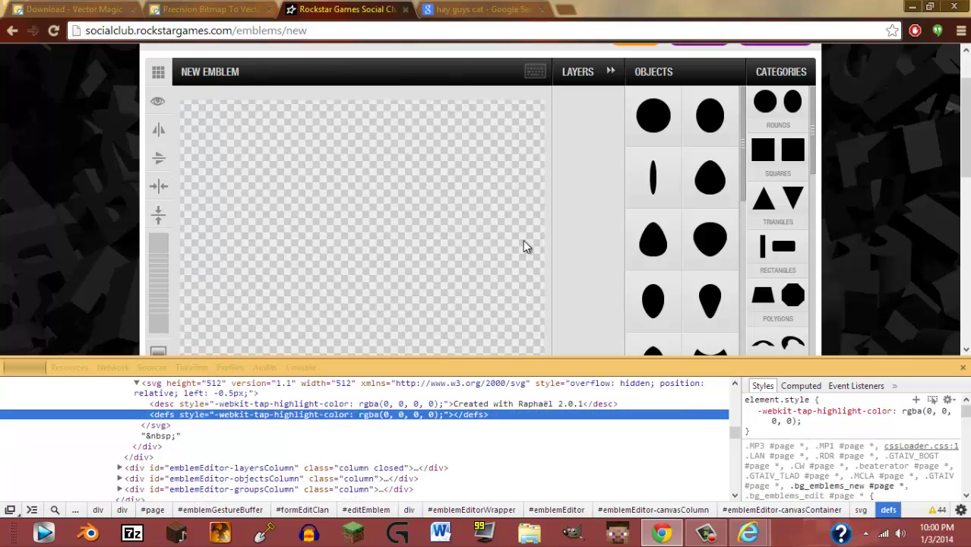
Edit the emblem's svg as HTML and paste the copied cat paths before </svg>.
{"action": "right_click", "coordinate": [432, 245]}
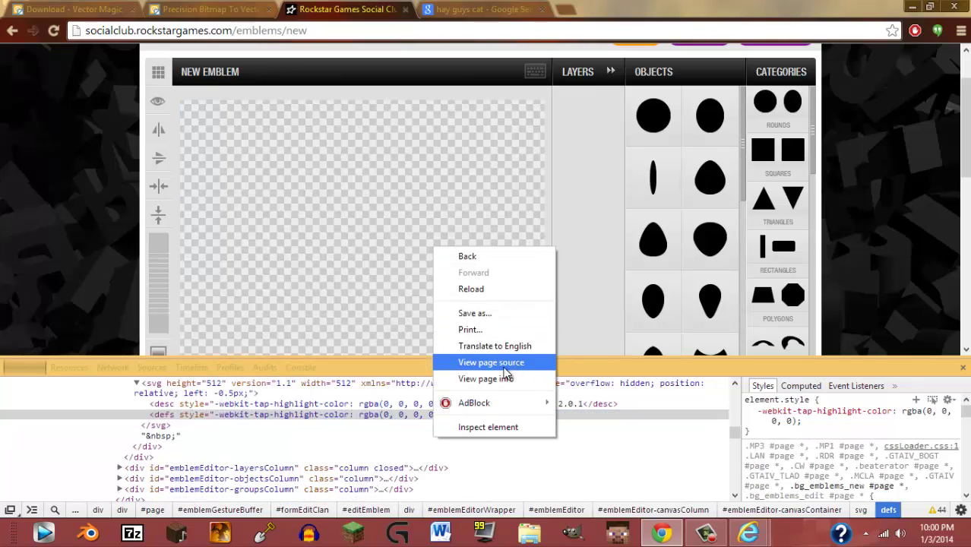
{"action": "left_click", "coordinate": [488, 427]}
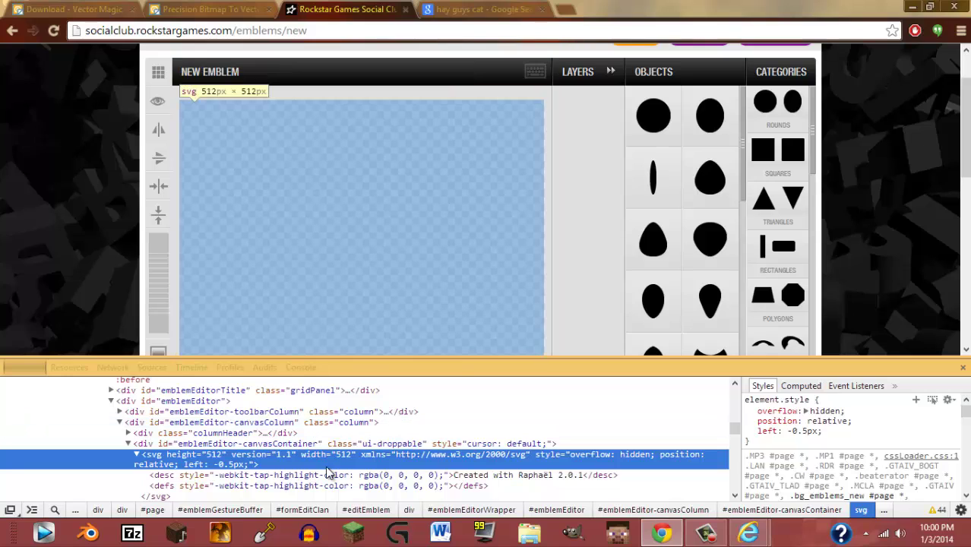
{"action": "right_click", "coordinate": [325, 464]}
{"action": "left_click", "coordinate": [392, 312]}
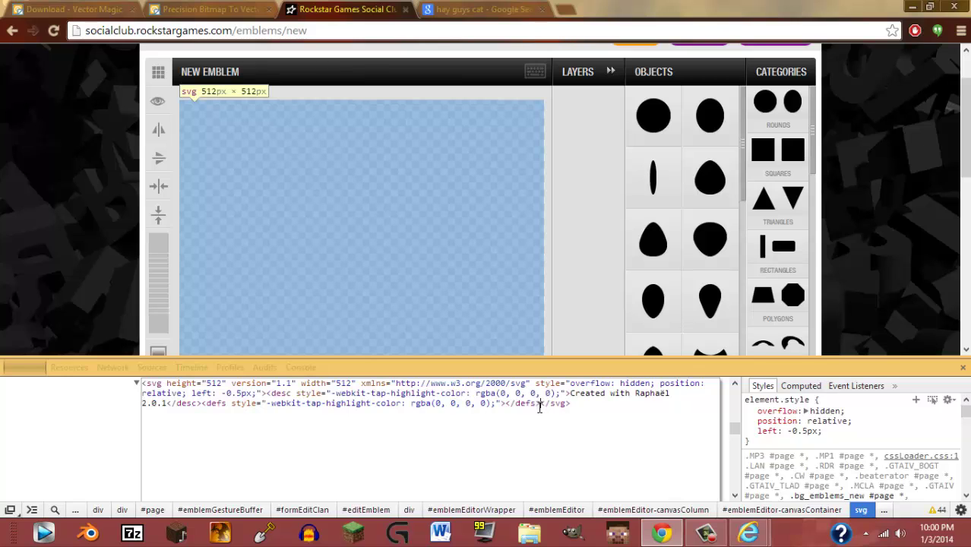
{"action": "left_click", "coordinate": [542, 406]}
{"action": "key", "text": "ctrl+v"}
{"action": "left_click", "coordinate": [545, 204]}
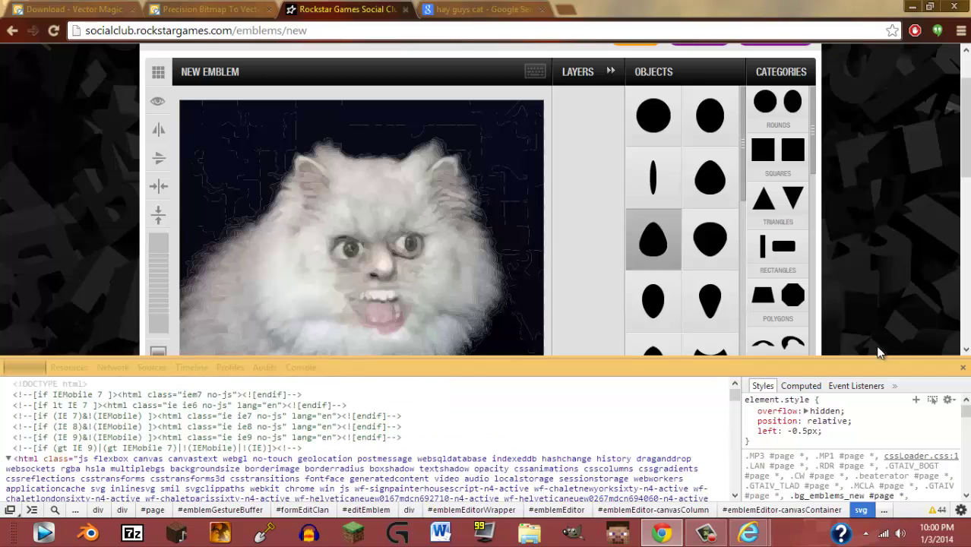
Close DevTools and save the HAY GUYS cat as a new emblem (5/10 created).
{"action": "key", "text": "F12"}
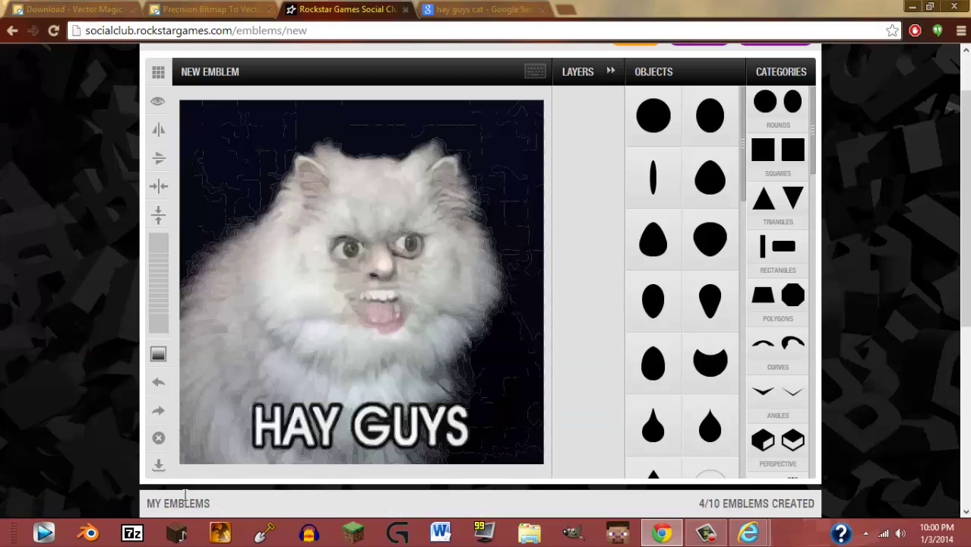
{"action": "left_click", "coordinate": [158, 464]}
{"action": "left_click", "coordinate": [456, 319]}
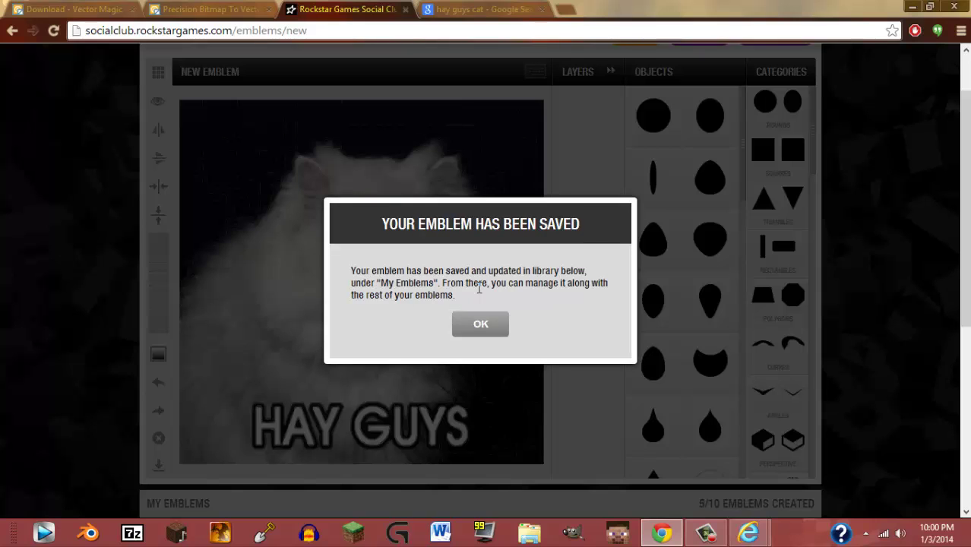
Dismiss the saved confirmation and check that the cat emblem appears under My Emblems.
{"action": "left_click", "coordinate": [472, 328]}
{"action": "scroll", "coordinate": [296, 392], "scroll_direction": "down", "scroll_amount": 3}
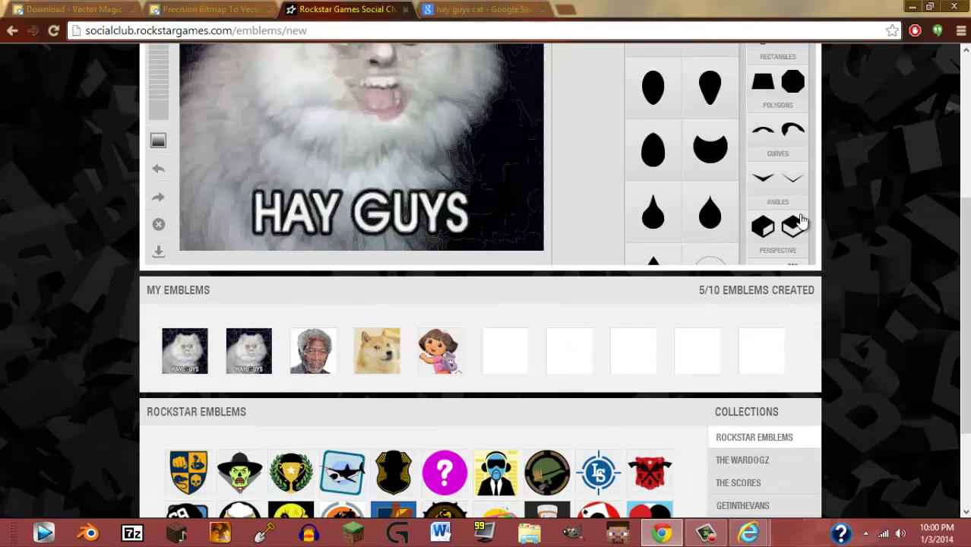
{"action": "scroll", "coordinate": [794, 227], "scroll_direction": "up", "scroll_amount": 4}
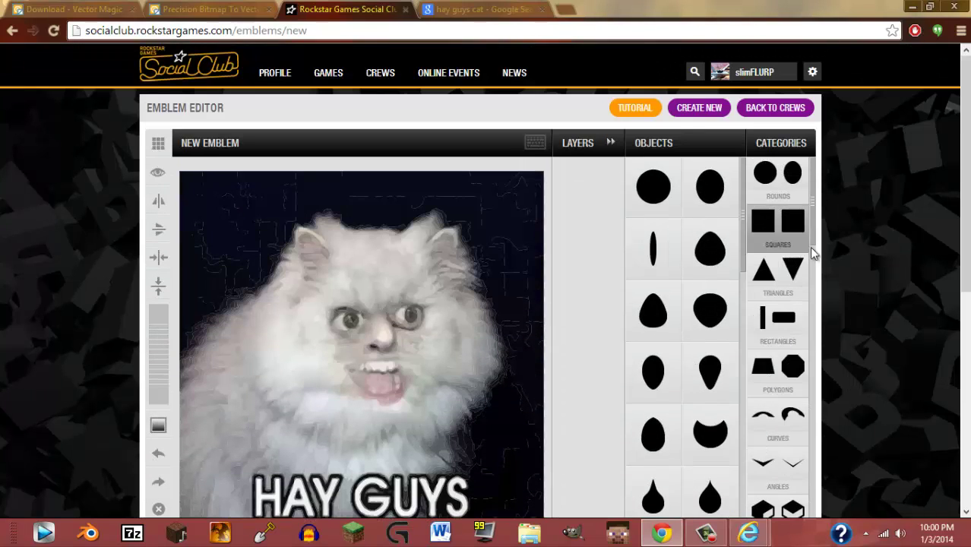
{"action": "left_click", "coordinate": [706, 533]}
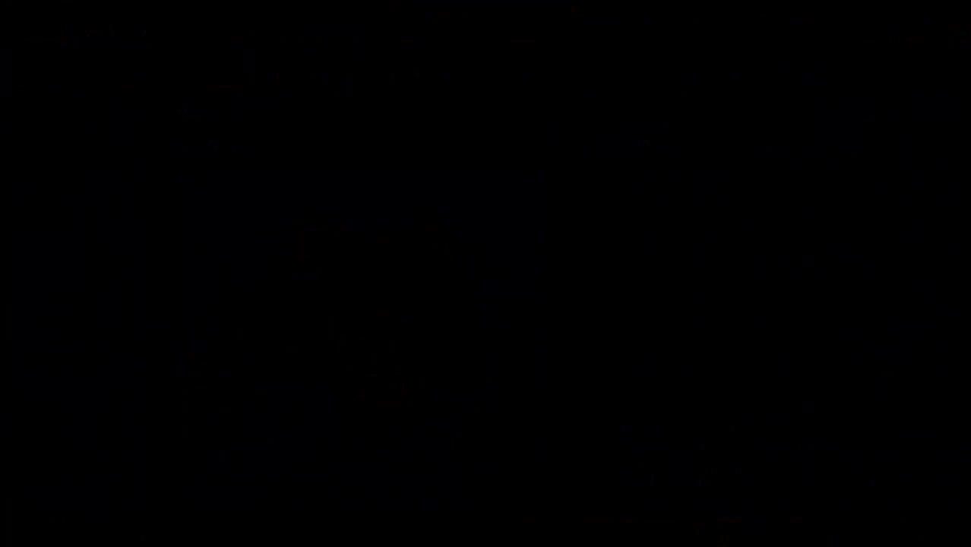